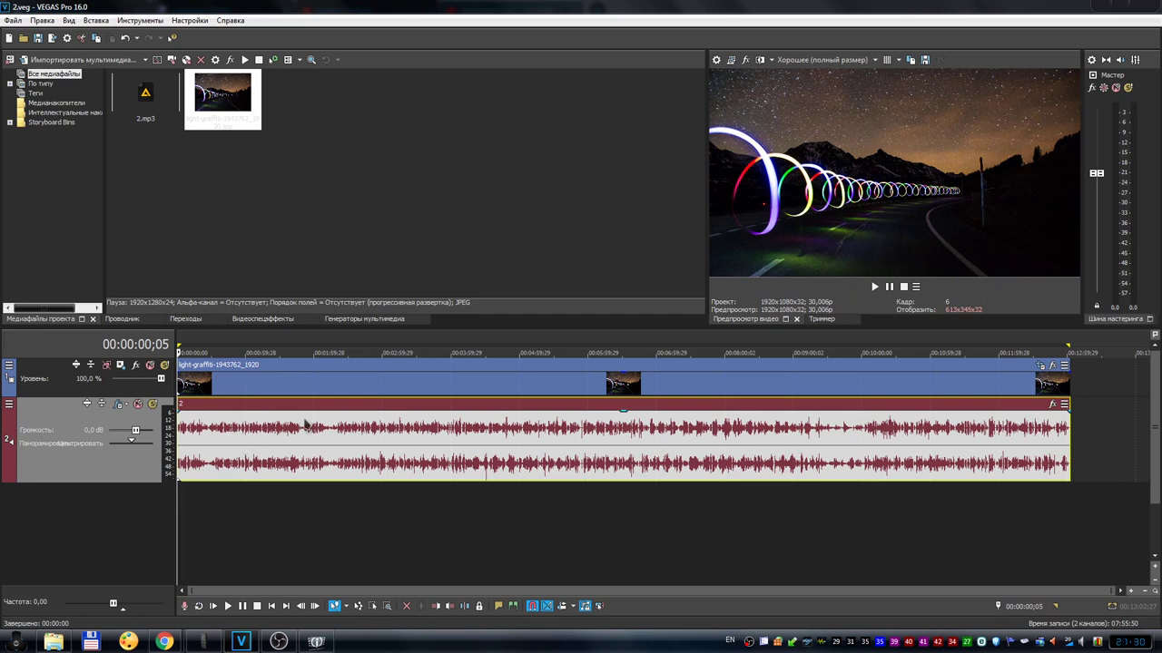
# - Scrub through the timeline to preview the still image over the audio track
pyautogui.click(382, 336)
pyautogui.moveTo(457, 336); pyautogui.dragTo(926, 342)
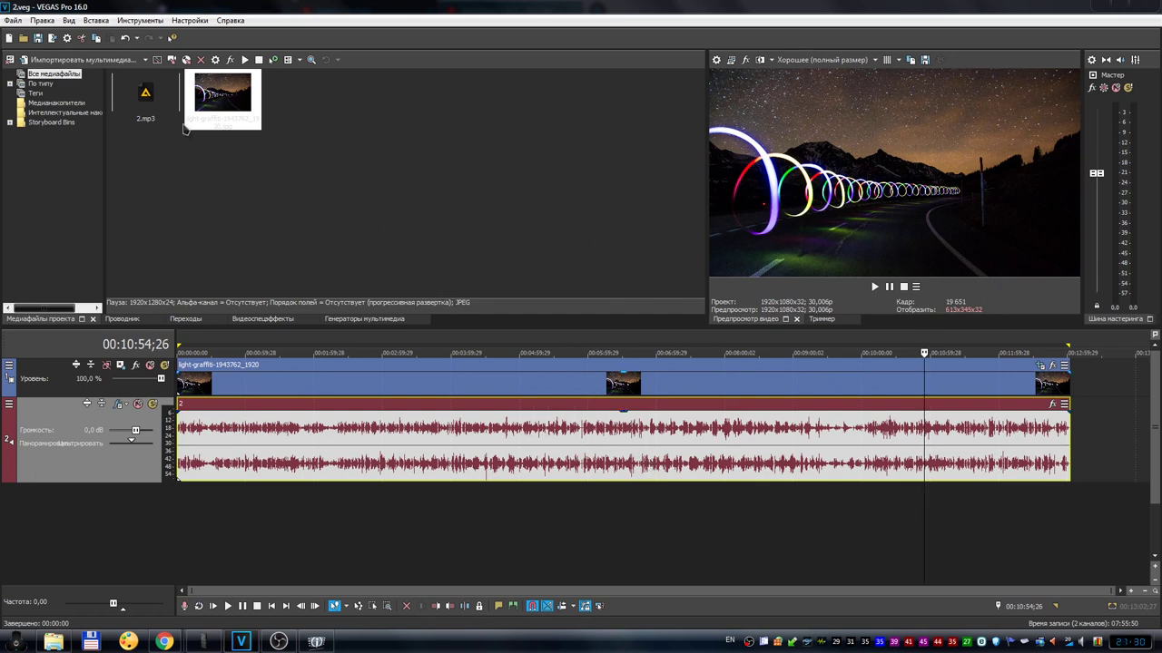
# - Set up a render in MAGIX AVC/AAC MP4 with the template "Internet HD 1080p 29.97 fps my preset" and open its custom audio settings
pyautogui.click(52, 37)
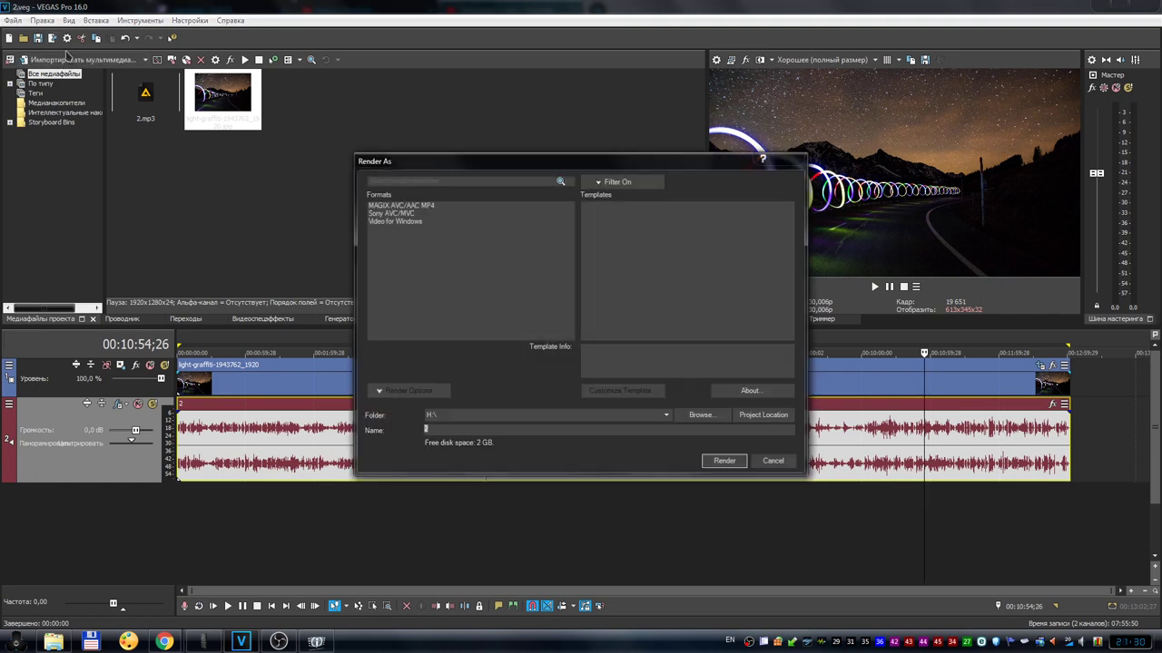
pyautogui.click(434, 207)
pyautogui.click(673, 236)
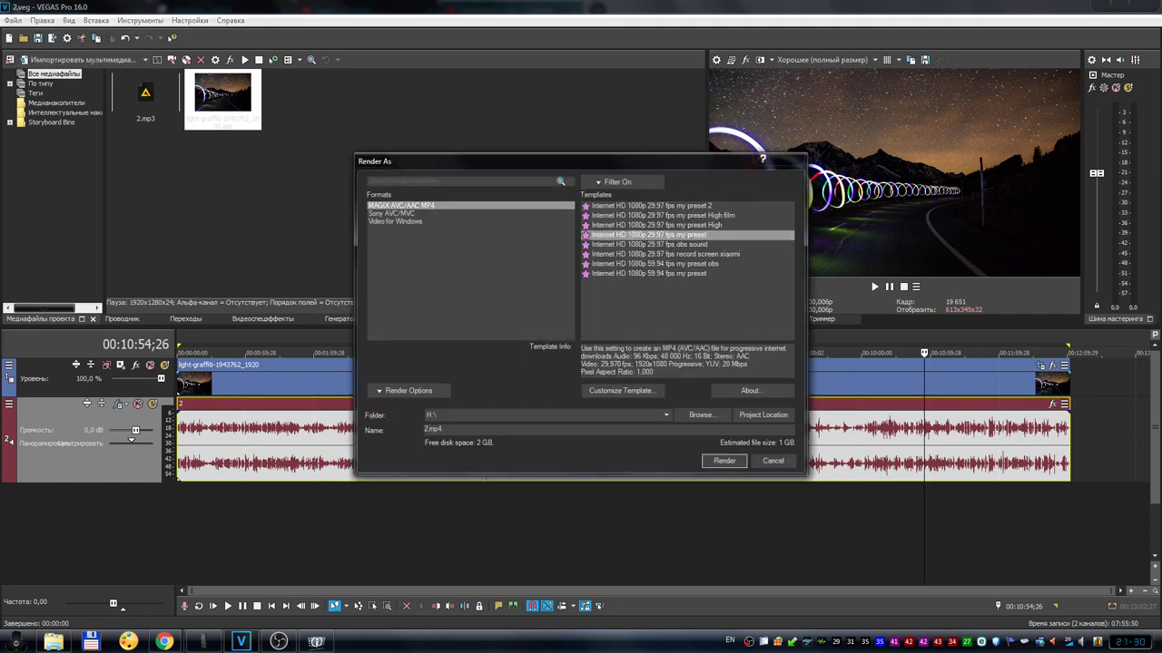
pyautogui.click(635, 392)
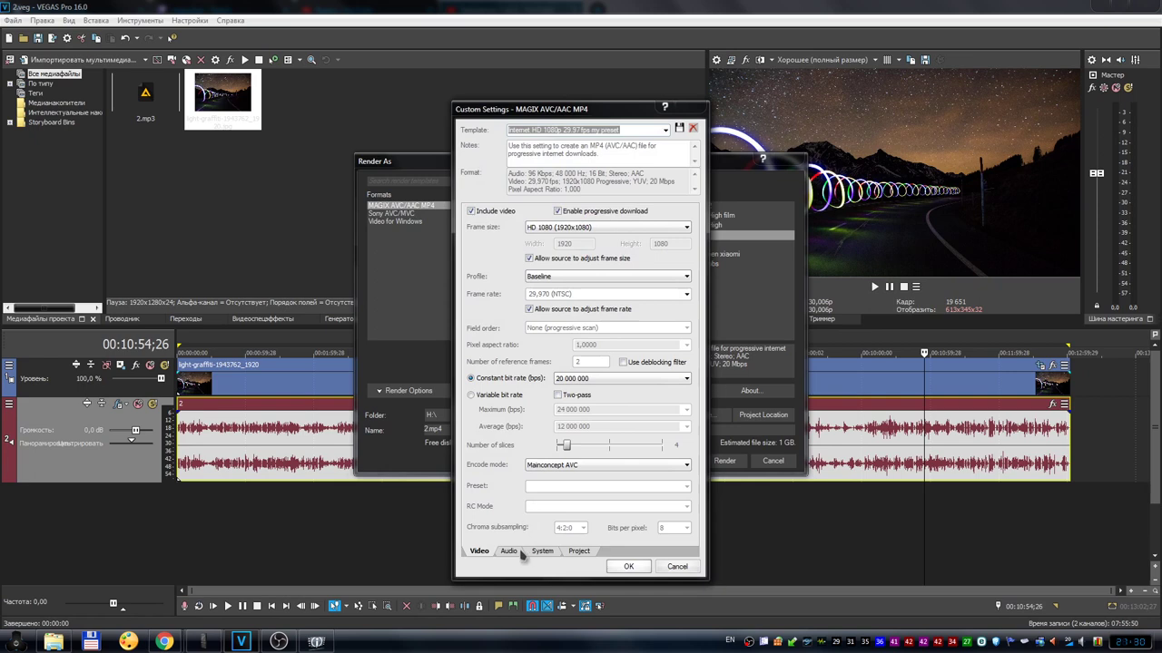
pyautogui.click(508, 551)
# - Switch to the project folder in Windows Explorer and check the audio properties of 2.mp3 in MediaInfo
pyautogui.click(55, 642)
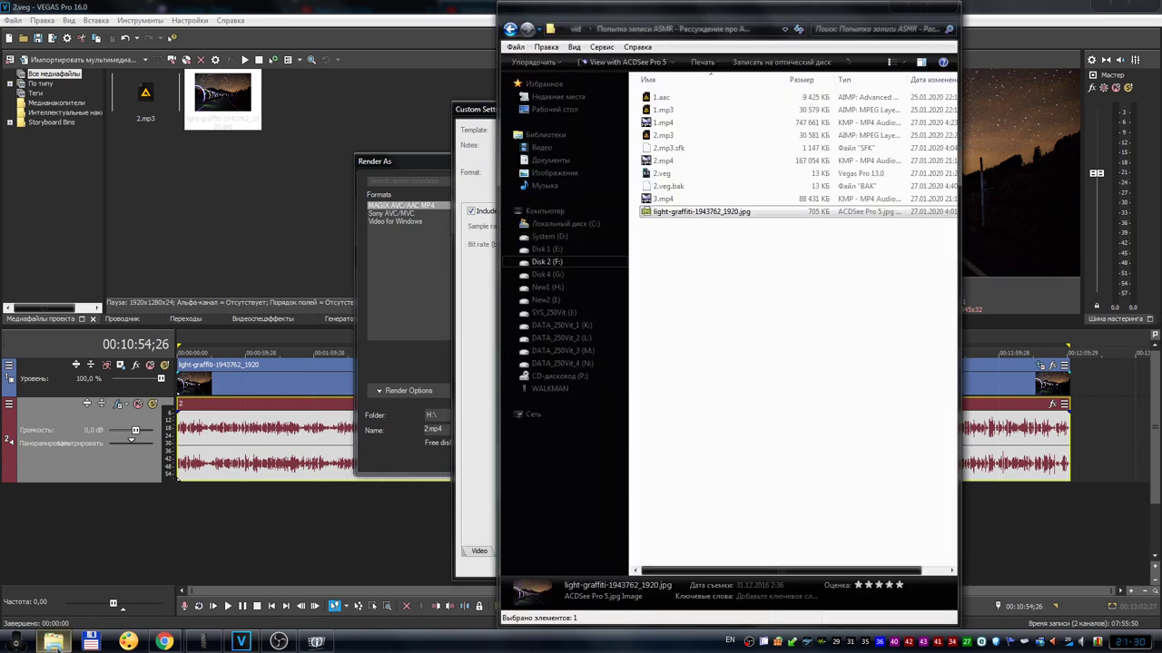
pyautogui.rightClick(667, 136)
pyautogui.click(701, 149)
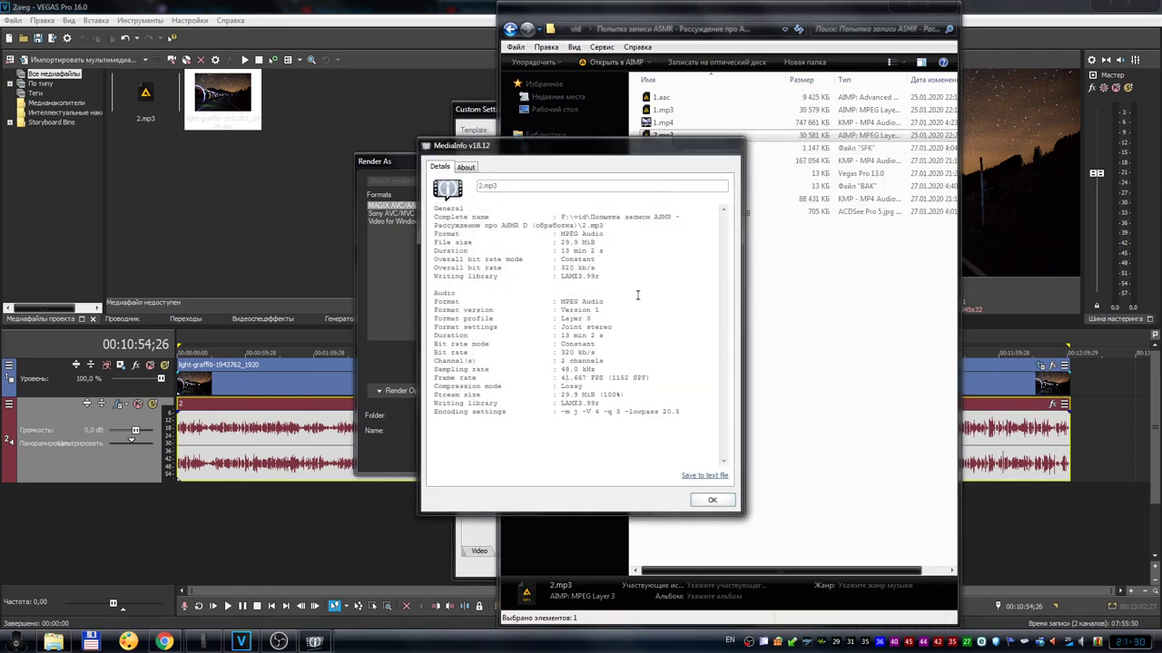
pyautogui.click(729, 154)
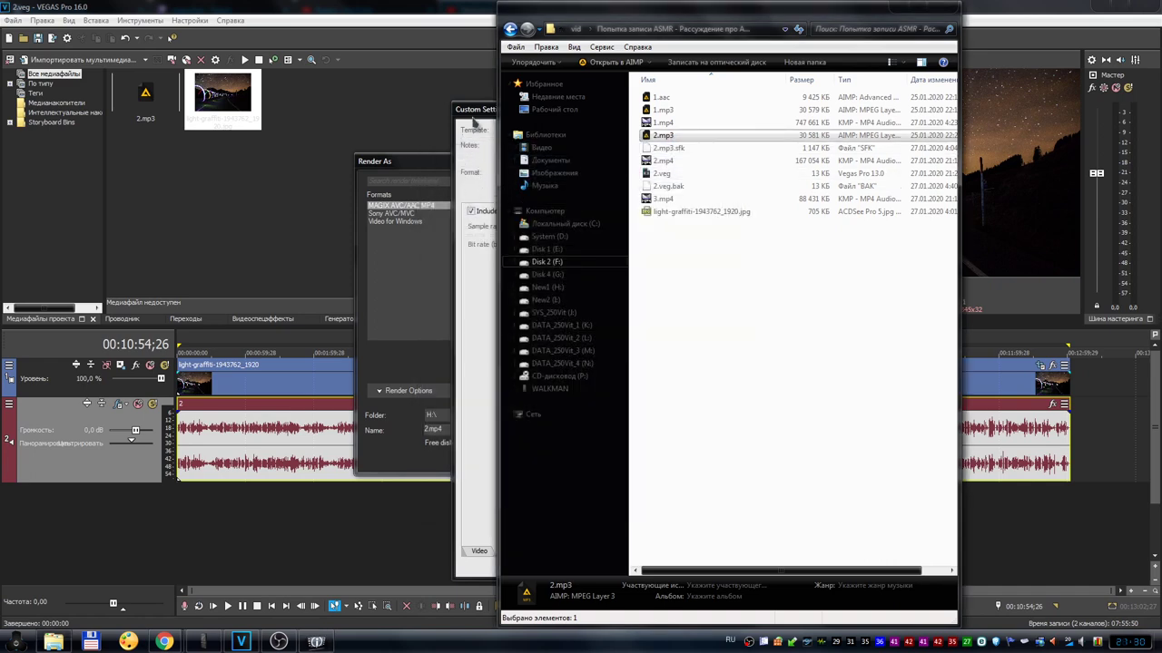
# - Set the audio bit rate in the render template's custom settings to 320 000 bps
pyautogui.click(477, 127)
pyautogui.click(591, 243)
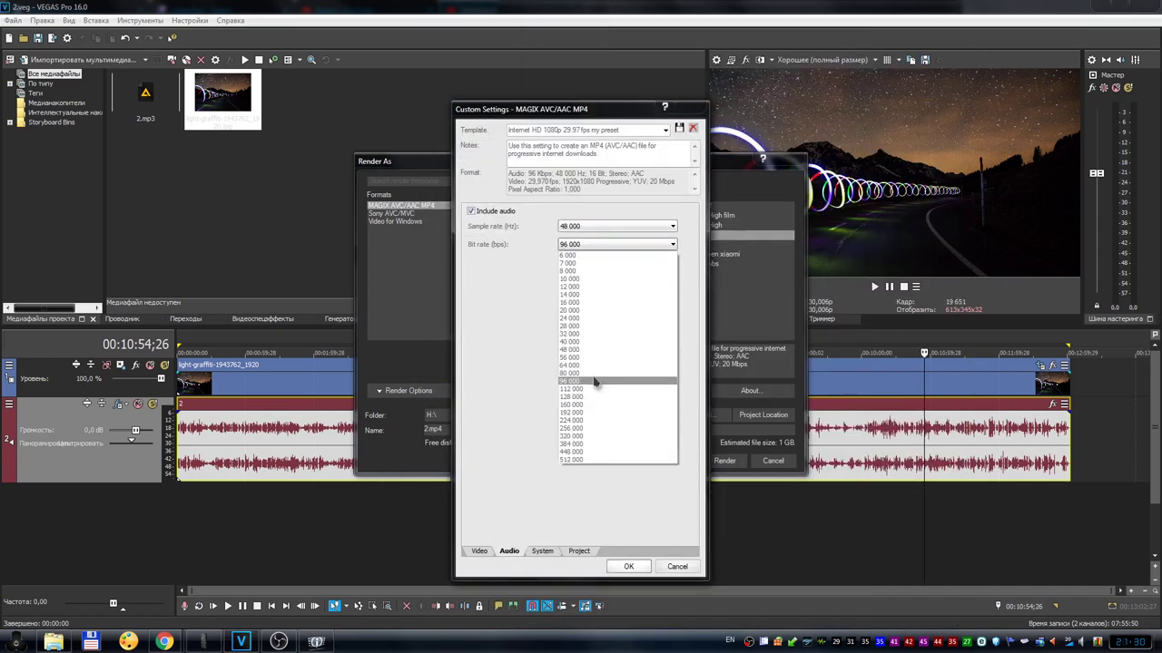
pyautogui.click(574, 445)
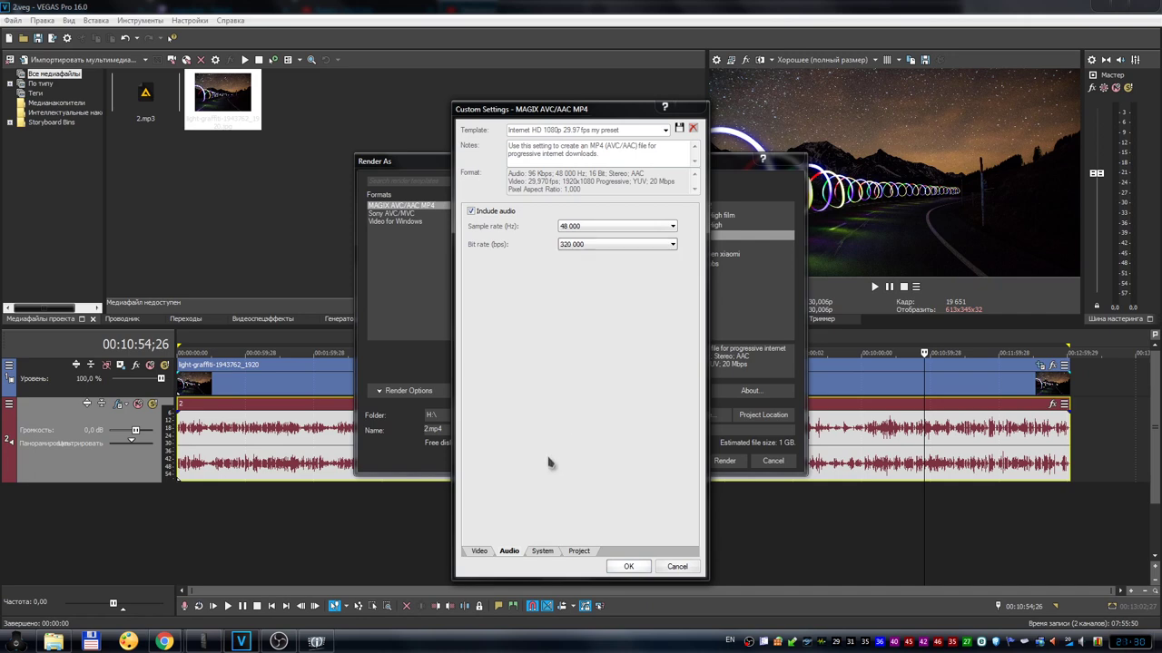
# - Bring up the template's video settings and check light-graffiti-1943762_1920.jpg in the project folder
pyautogui.click(481, 551)
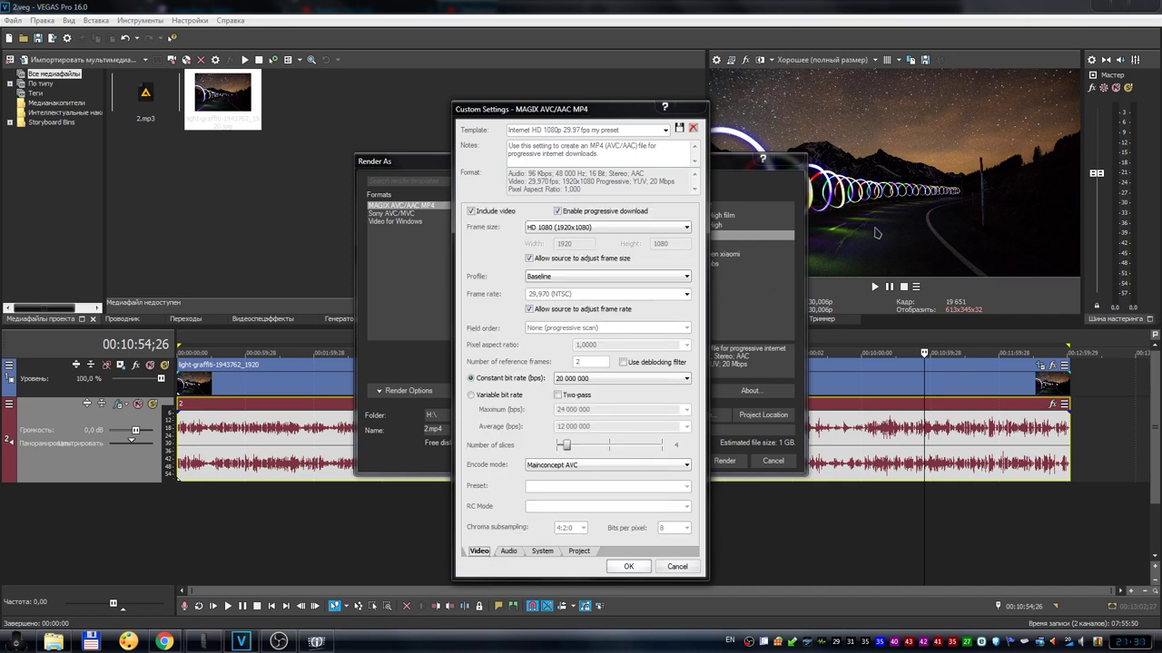
pyautogui.click(53, 641)
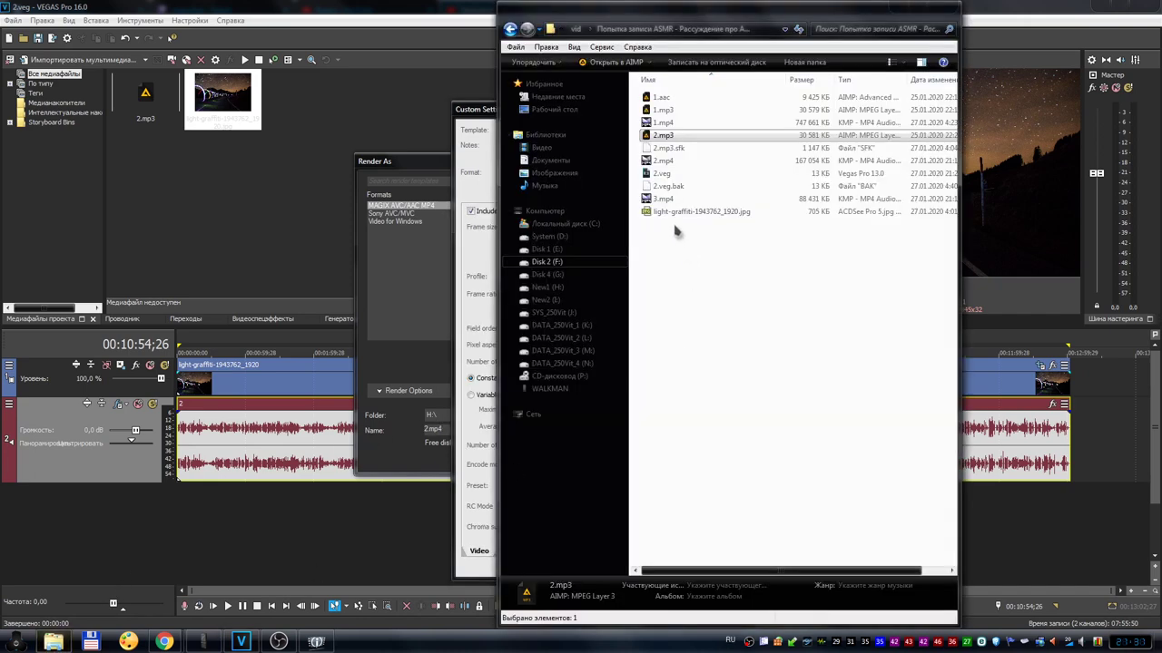
pyautogui.click(744, 216)
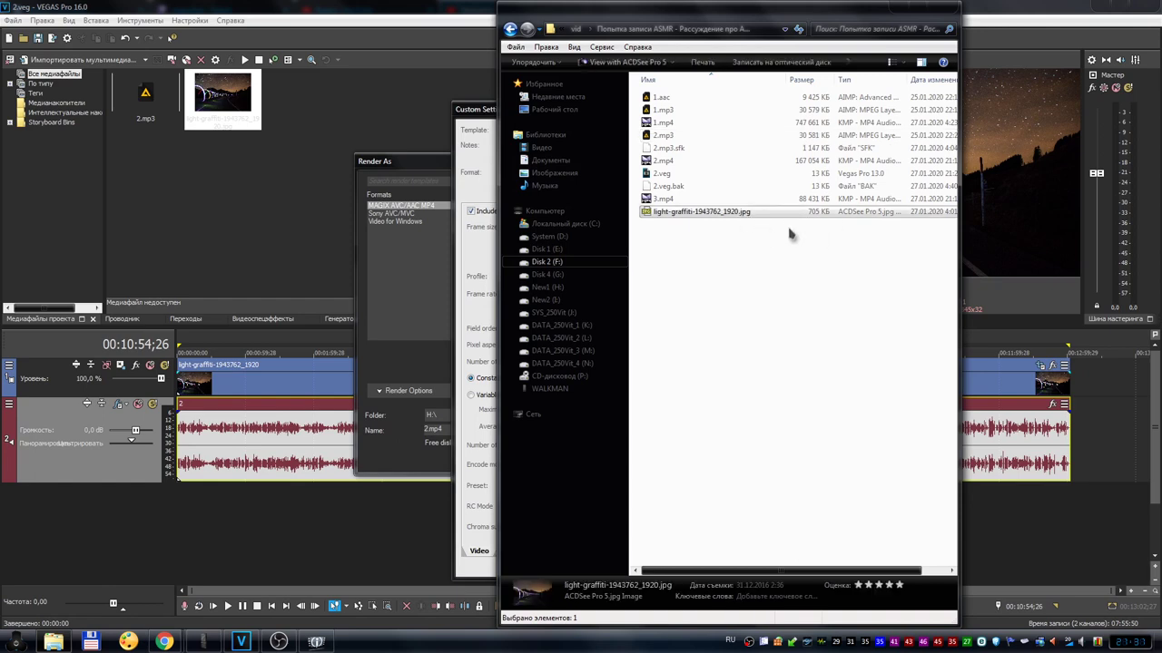
pyautogui.click(899, 18)
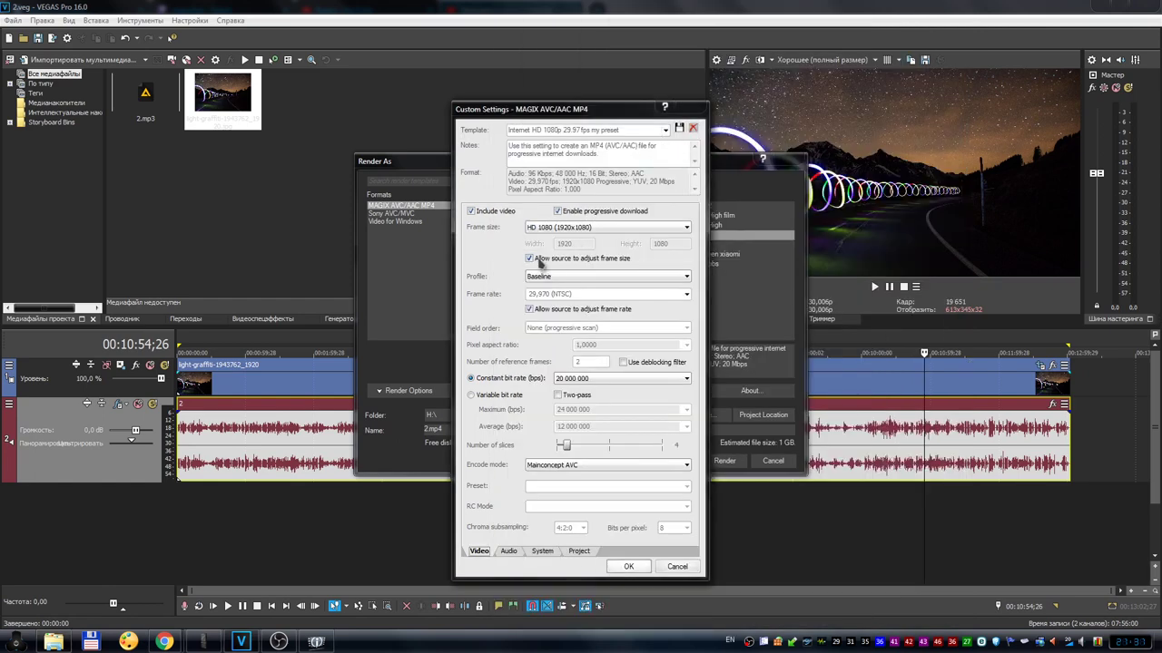
# - Stop the source from adjusting frame size and frame rate, and set the frame rate to 1 fps
pyautogui.click(530, 259)
pyautogui.click(530, 309)
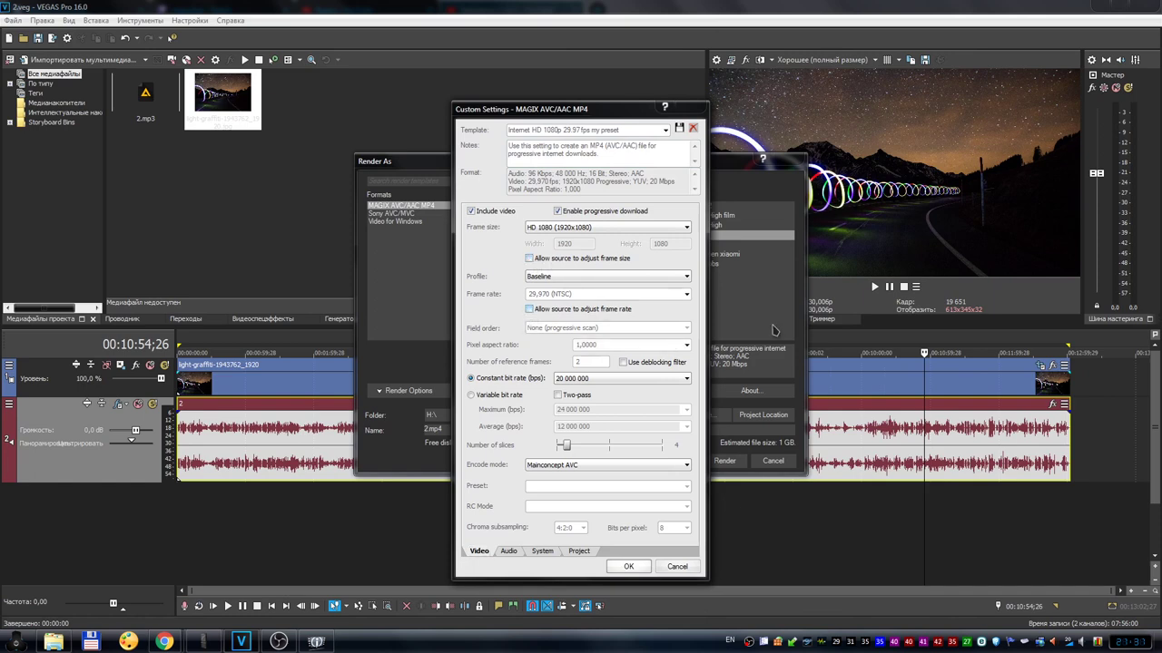
pyautogui.click(601, 297)
pyautogui.write('2')
pyautogui.moveTo(574, 297); pyautogui.dragTo(496, 294)
pyautogui.write('1')
pyautogui.press('BackSpace')
# - Use a variable bit rate with a 4 500 000 bps maximum and 3 500 000 bps average, and accept the custom settings
pyautogui.click(499, 397)
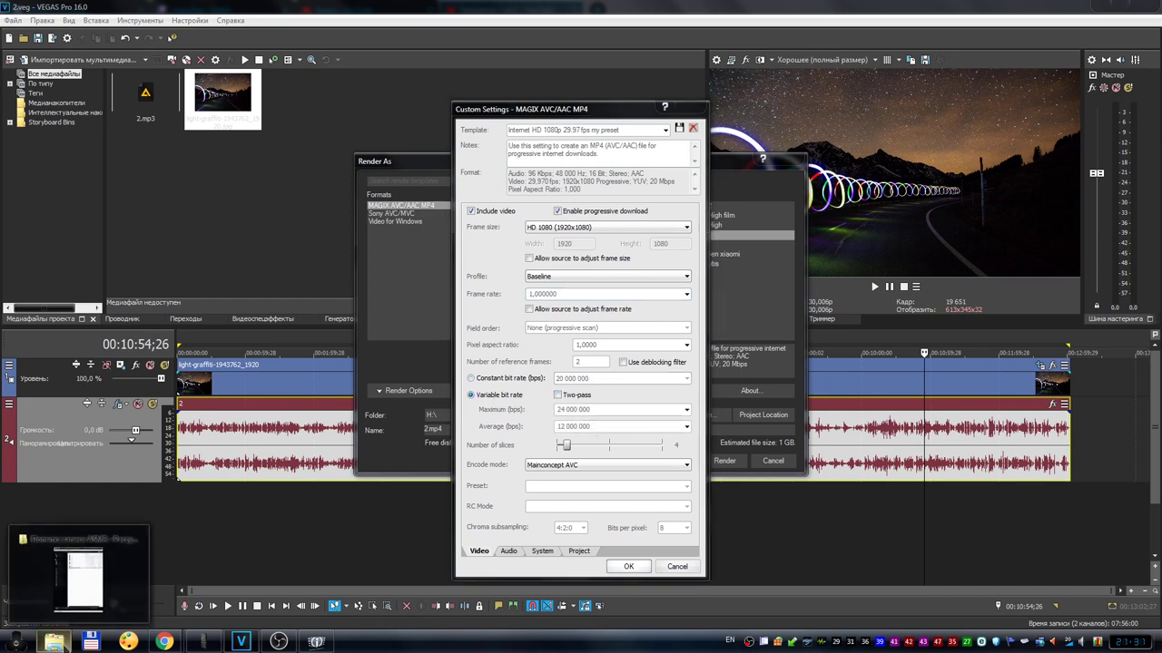
pyautogui.click(55, 641)
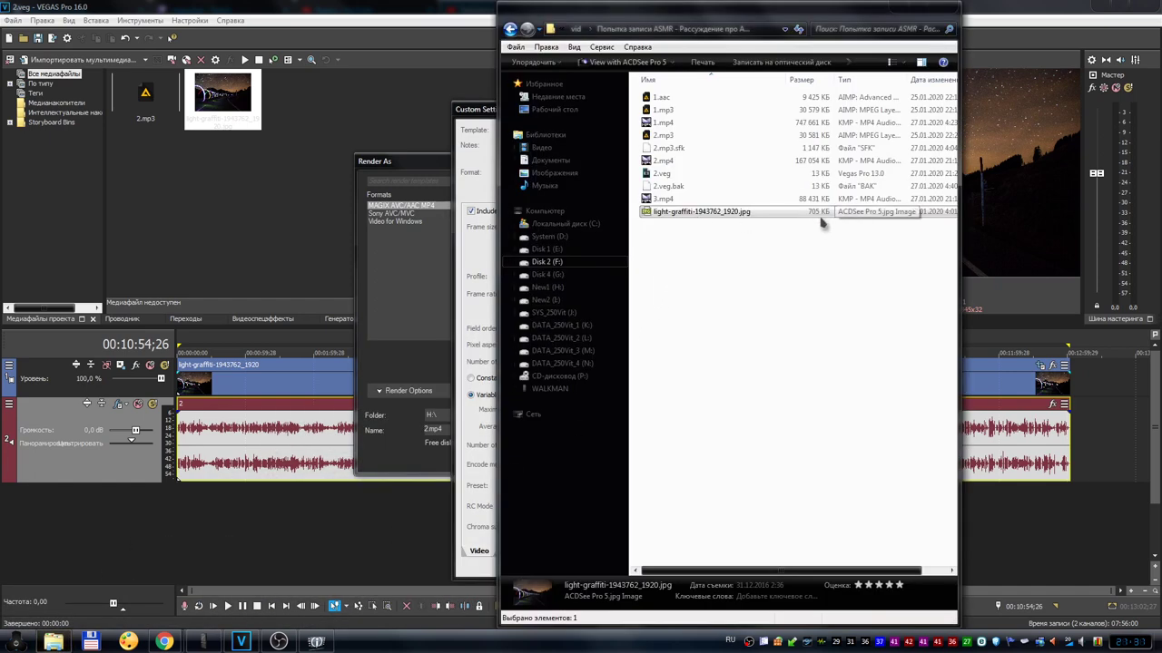
pyautogui.click(917, 5)
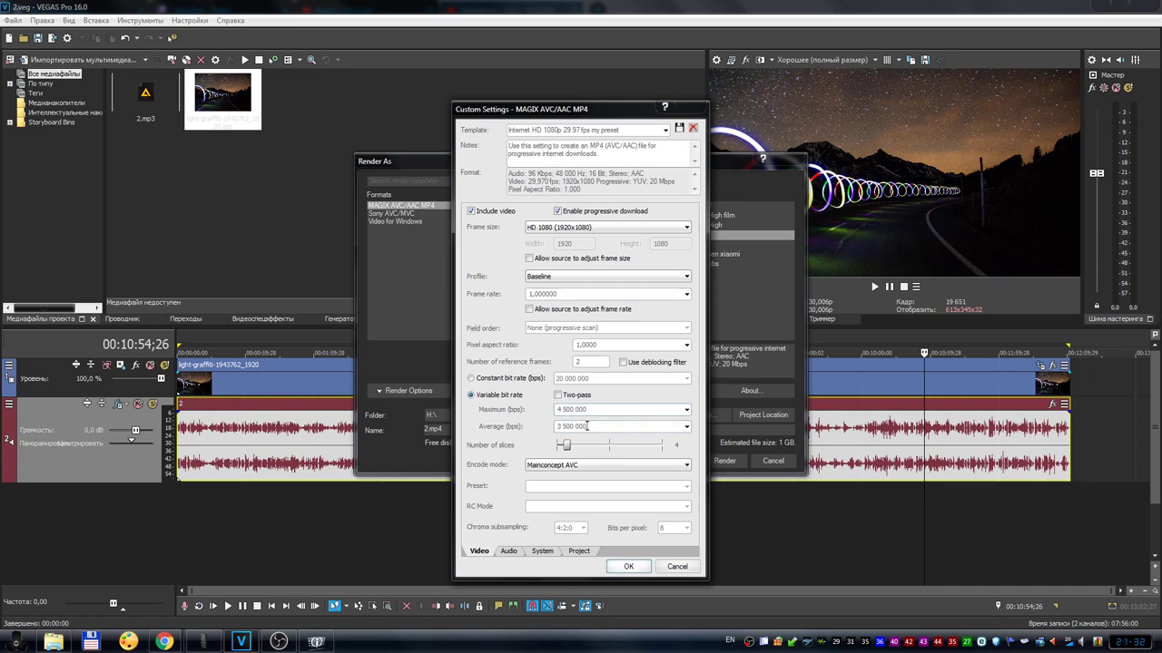
pyautogui.click(628, 567)
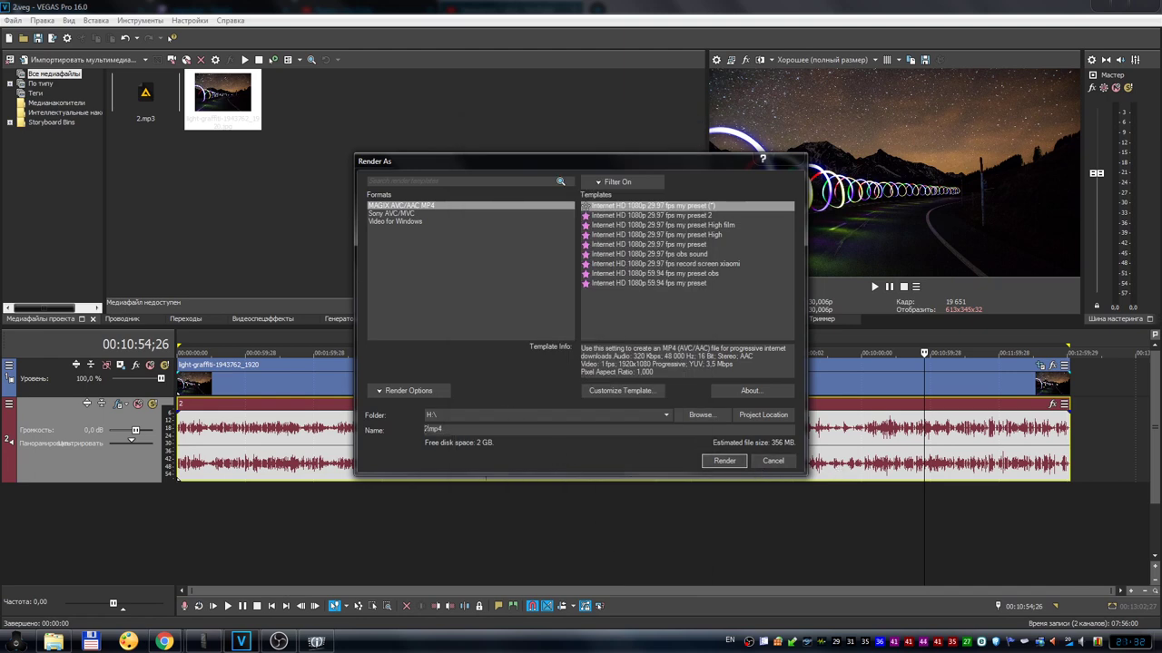
# - Start rendering the project as 2.mp4 to H:\ with the customized template, and cancel the render
pyautogui.click(725, 461)
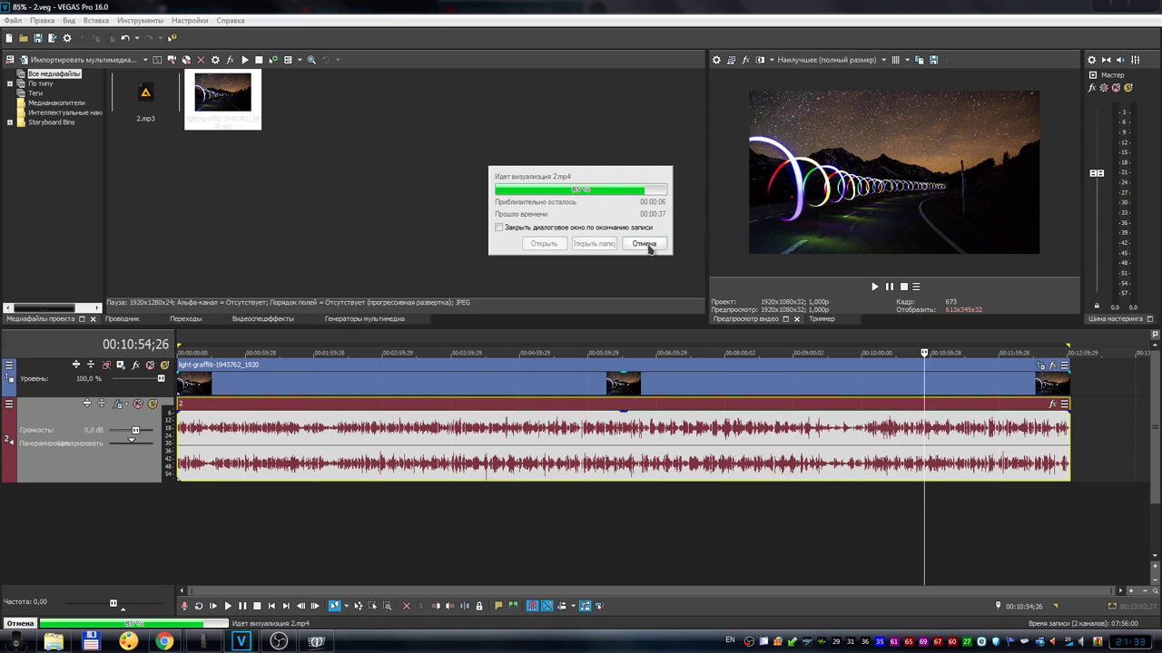
pyautogui.click(646, 245)
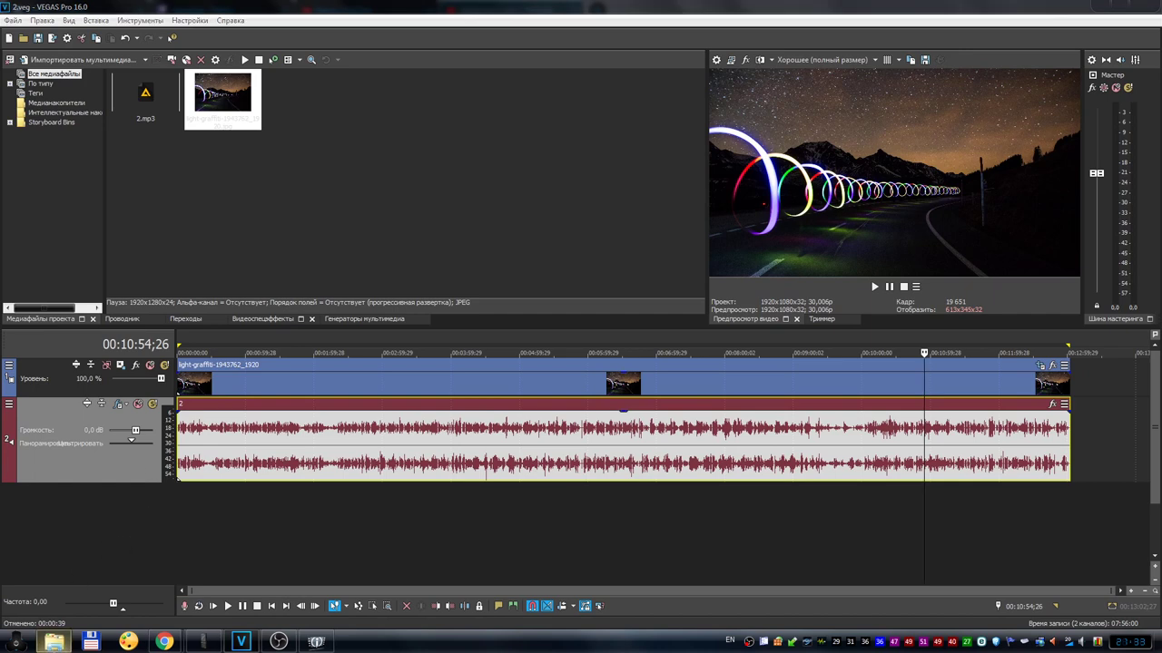
# - Open the MediaInfo report for 1.mp4 from the project folder and place it beside the file list
pyautogui.click(54, 642)
pyautogui.click(700, 292)
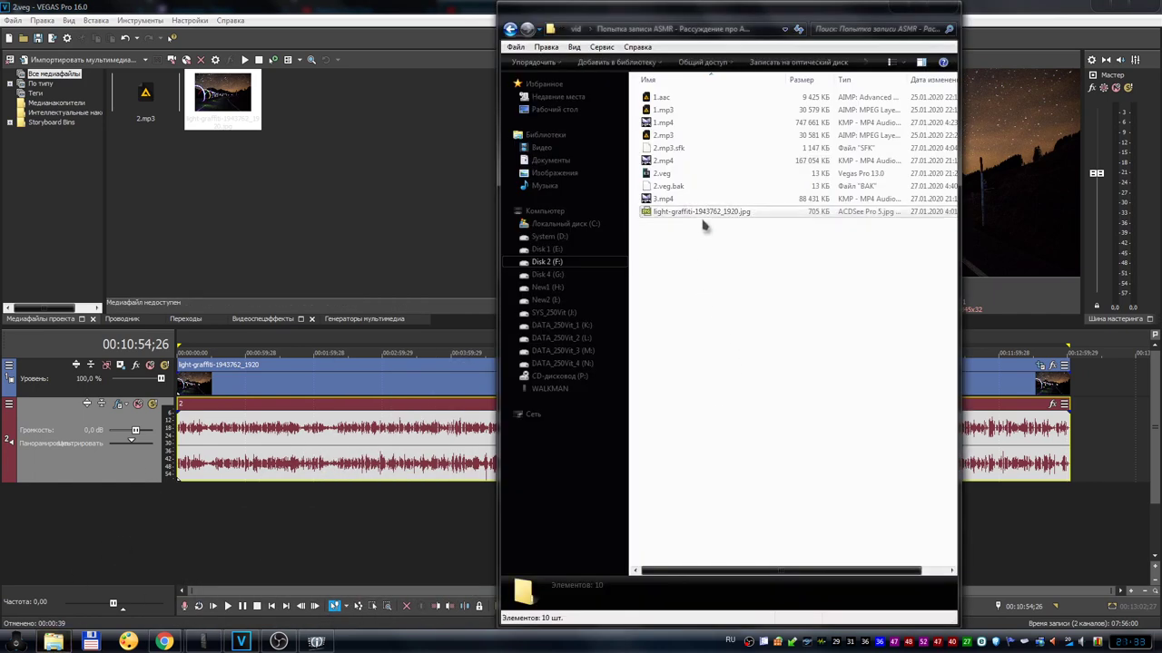
pyautogui.click(673, 125)
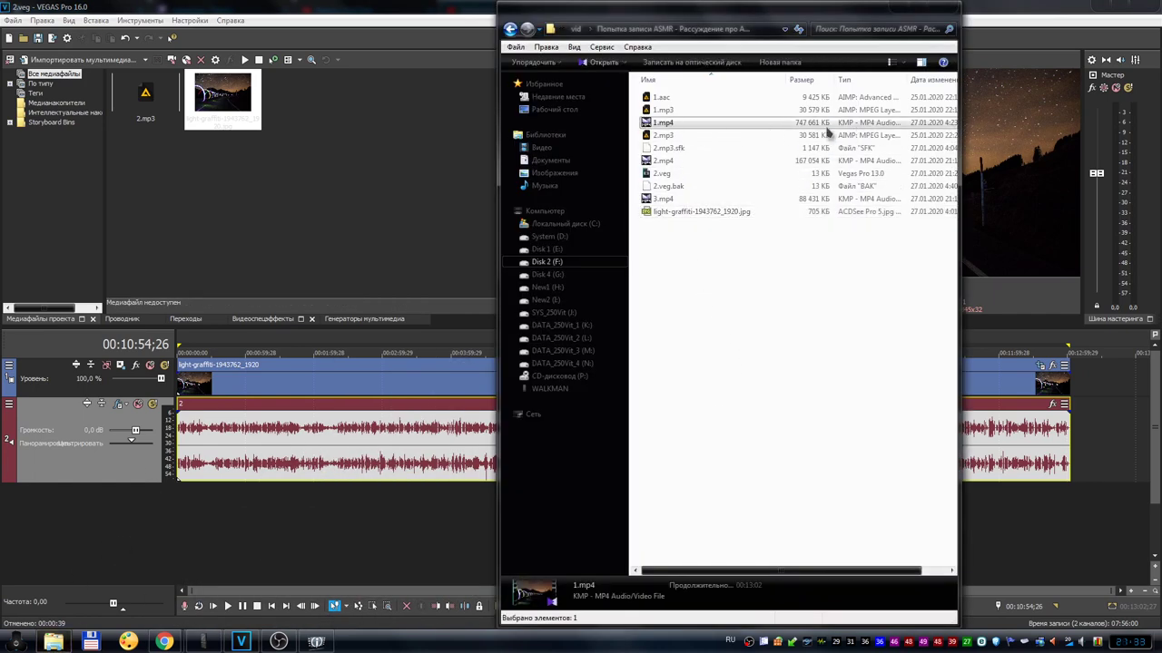
pyautogui.rightClick(671, 124)
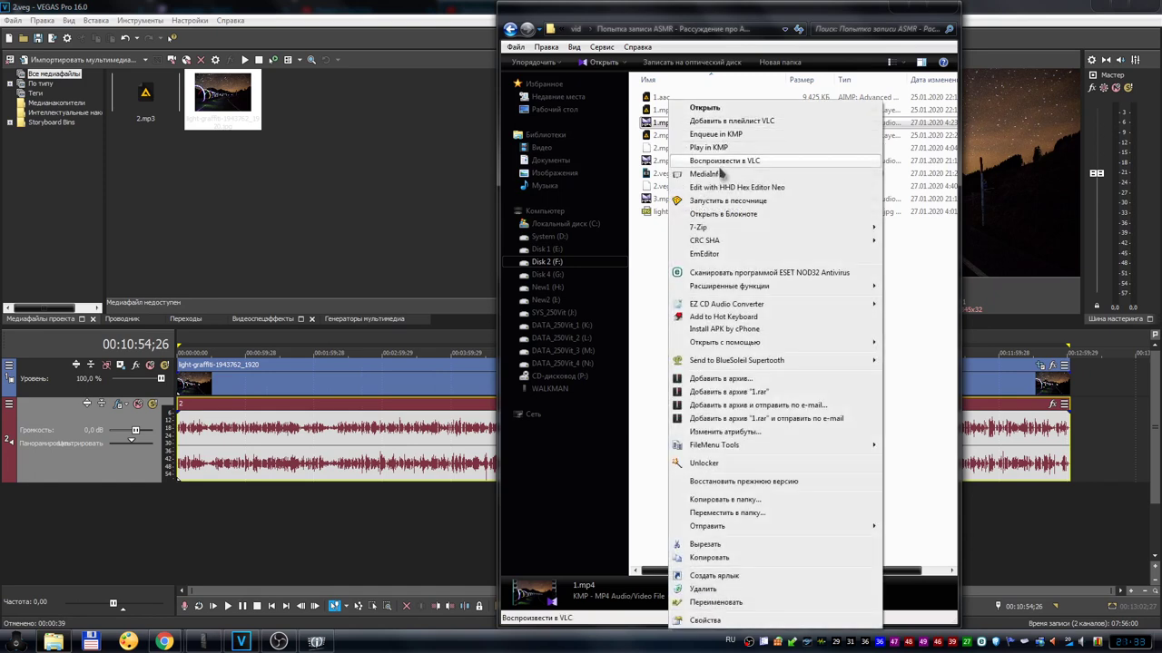
pyautogui.click(716, 173)
pyautogui.moveTo(631, 153); pyautogui.dragTo(399, 104)
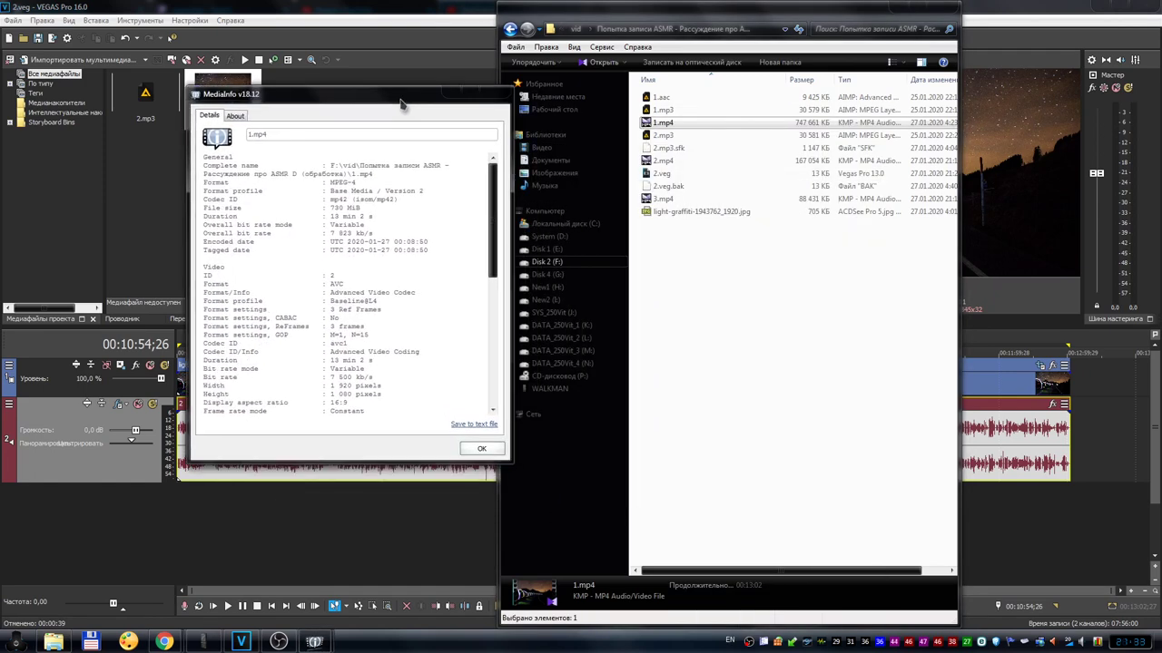
# - Examine the video bit rate and frame rate in the 1.mp4 report, and close it
pyautogui.scroll(-2, 495, 227)
pyautogui.scroll(-3, 496, 227)
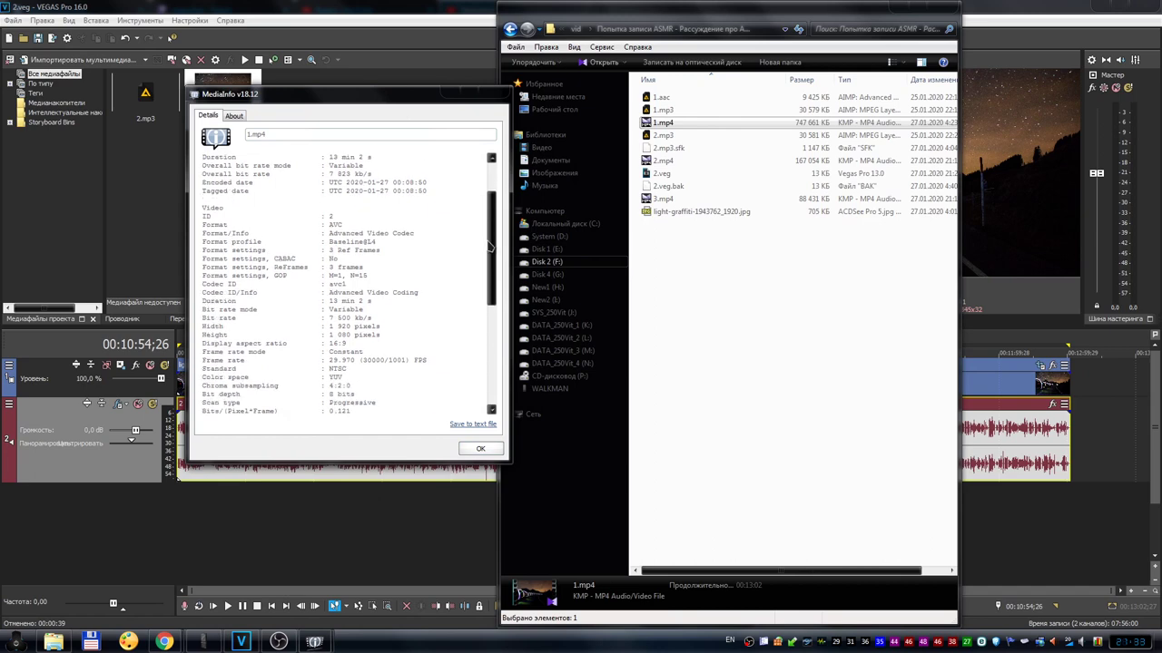
pyautogui.moveTo(342, 352); pyautogui.dragTo(324, 353)
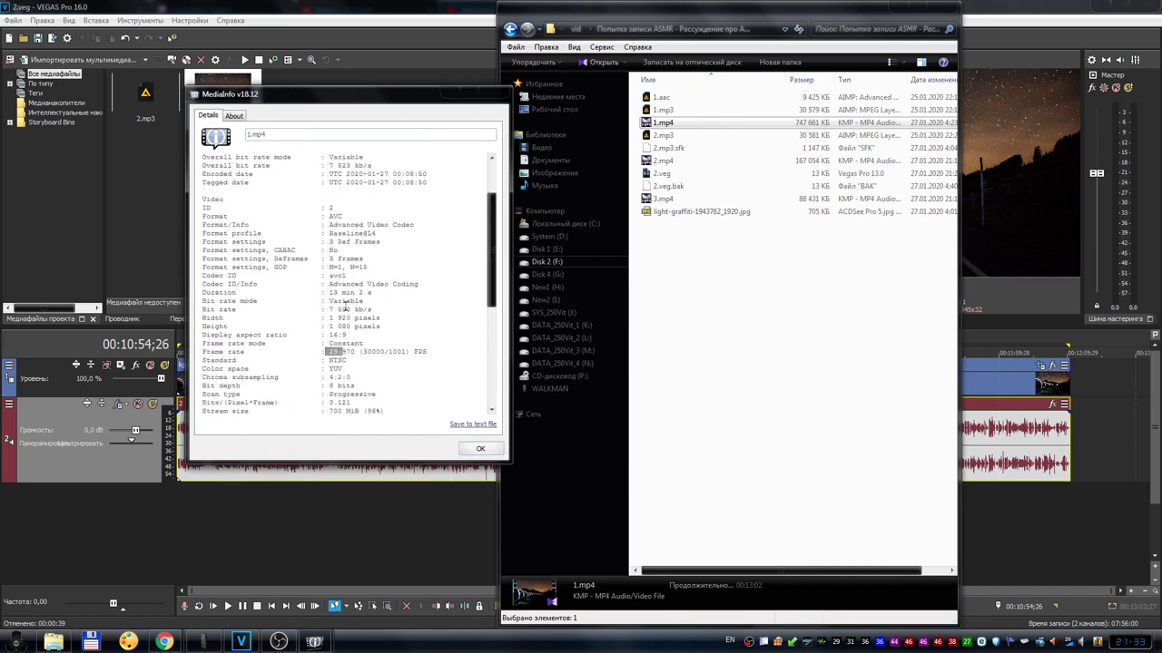
pyautogui.moveTo(346, 307); pyautogui.dragTo(326, 311)
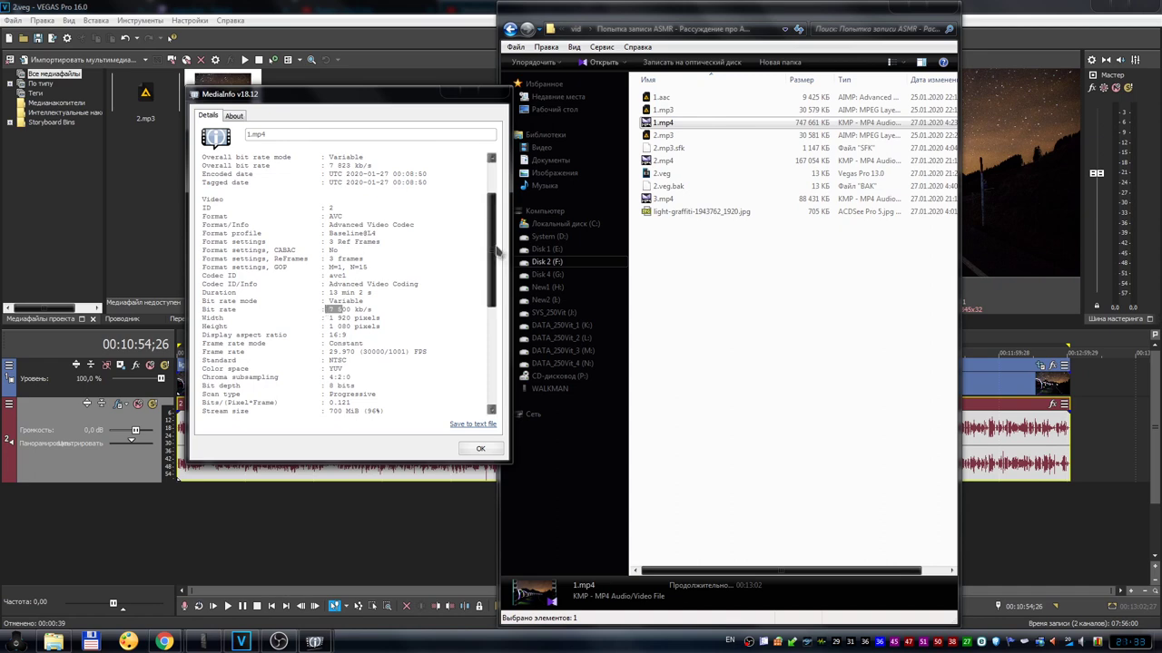
pyautogui.scroll(-2, 390, 302)
pyautogui.moveTo(355, 301); pyautogui.dragTo(330, 301)
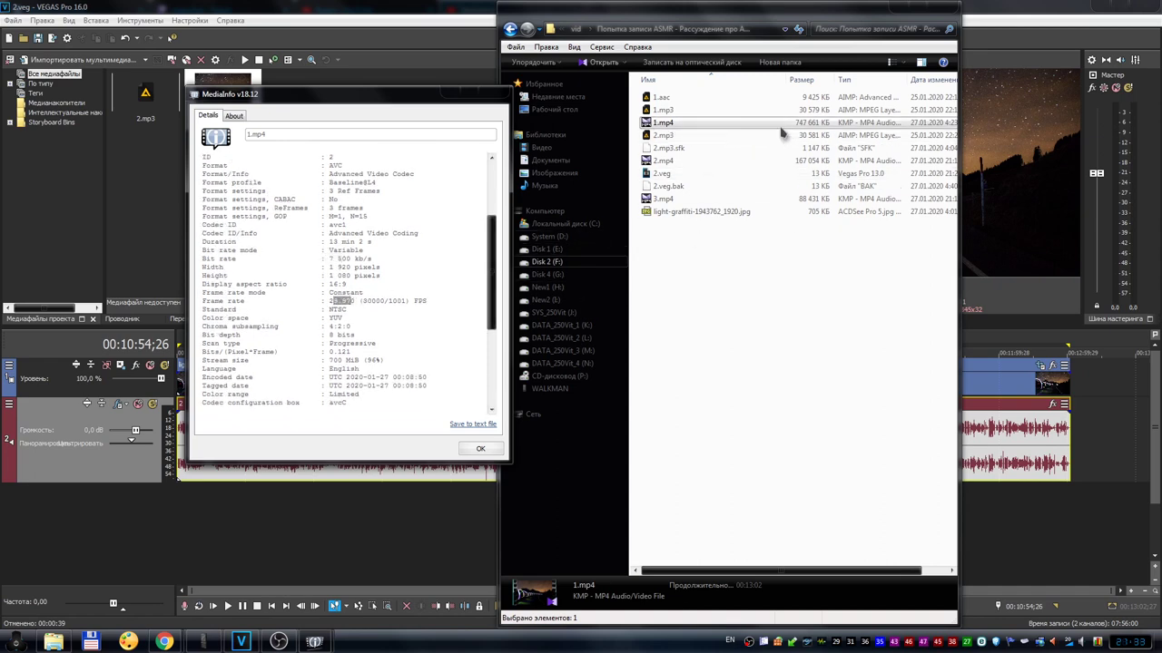
pyautogui.press('Escape')
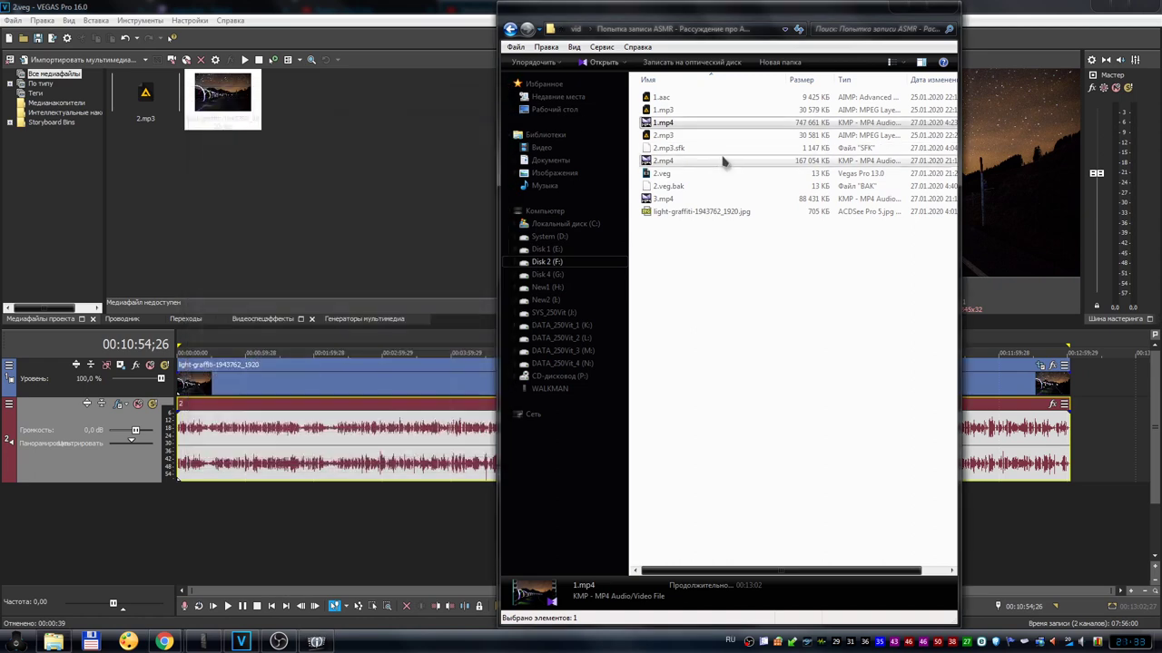
# - Open the MediaInfo report for 2.mp4 and place it beside the file list
pyautogui.click(664, 163)
pyautogui.rightClick(662, 163)
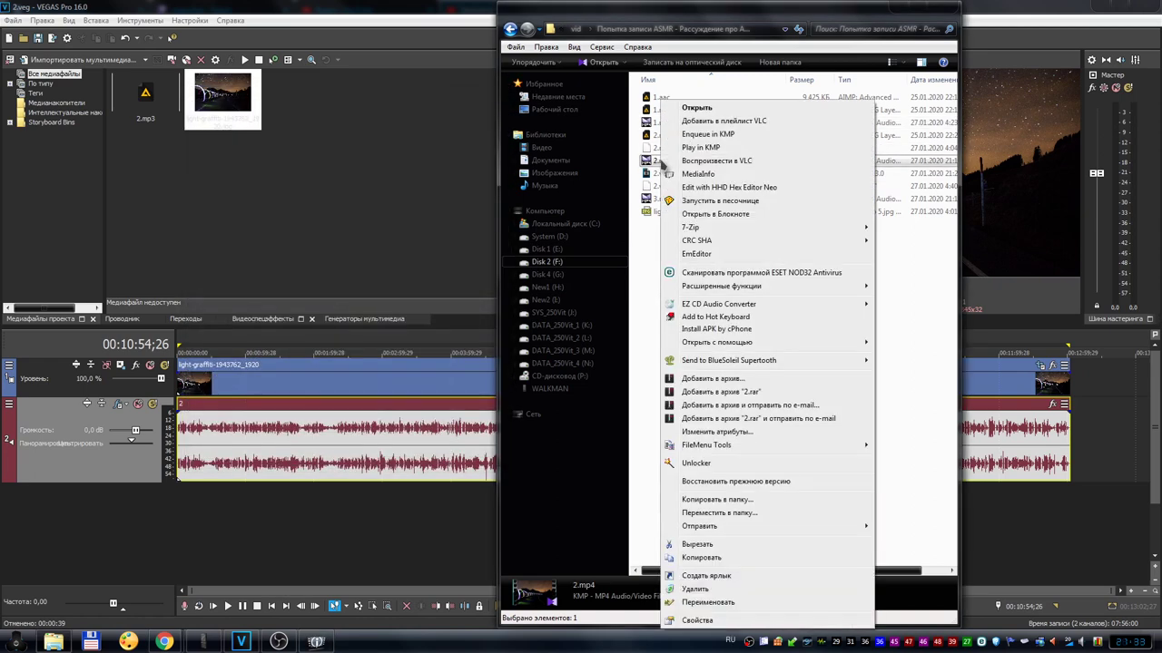
pyautogui.click(699, 174)
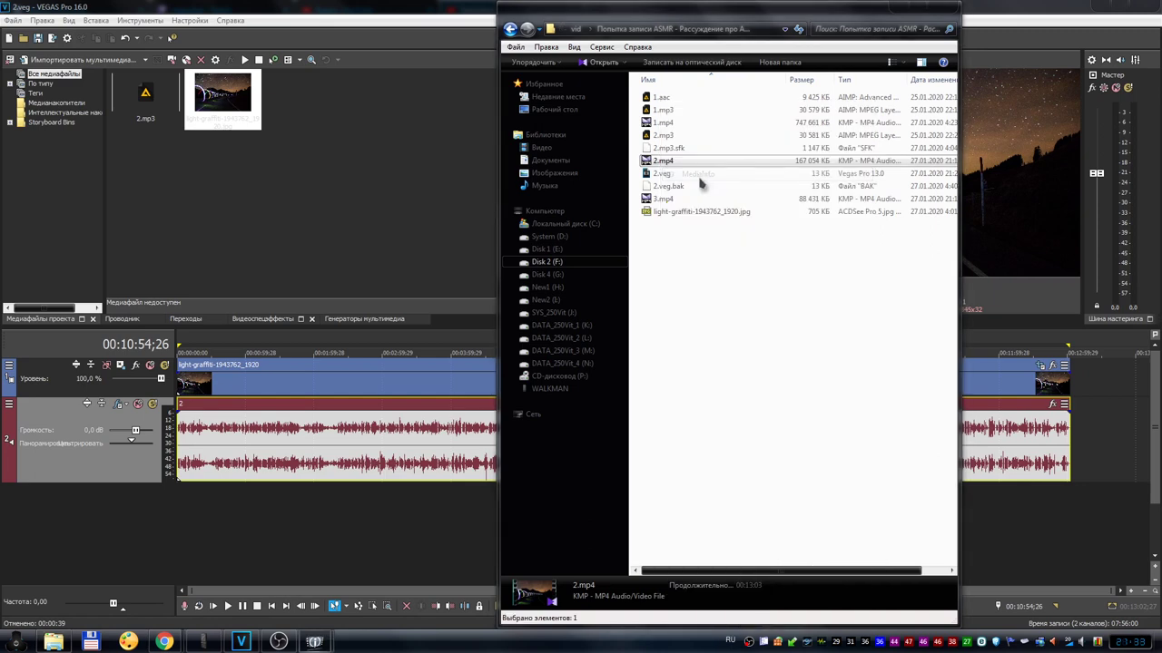
pyautogui.moveTo(660, 159); pyautogui.dragTo(434, 143)
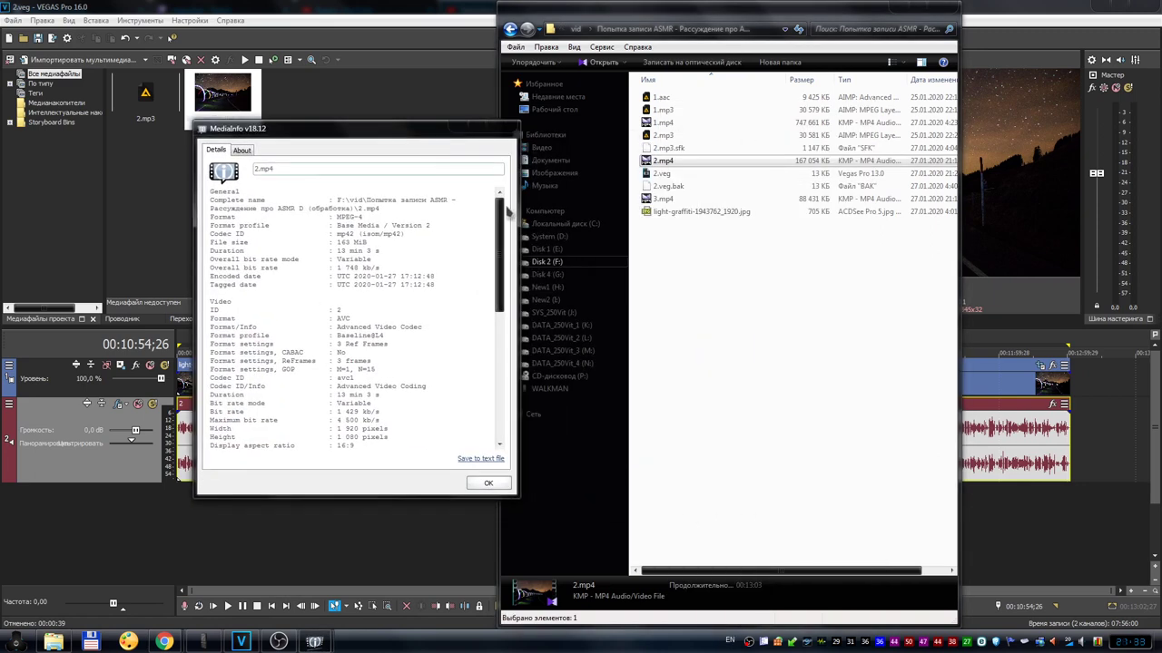
# - Examine the video bit rates, frame rate and overall bit rate in the 2.mp4 report
pyautogui.scroll(-4, 377, 335)
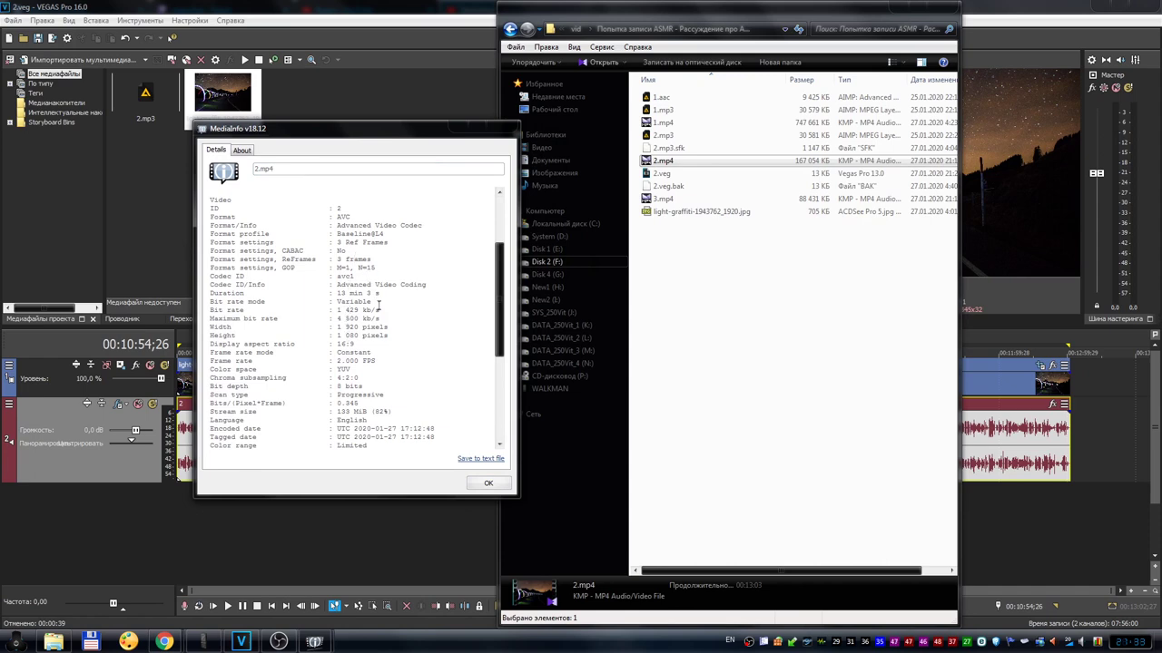
pyautogui.scroll(1, 377, 307)
pyautogui.scroll(-3, 378, 311)
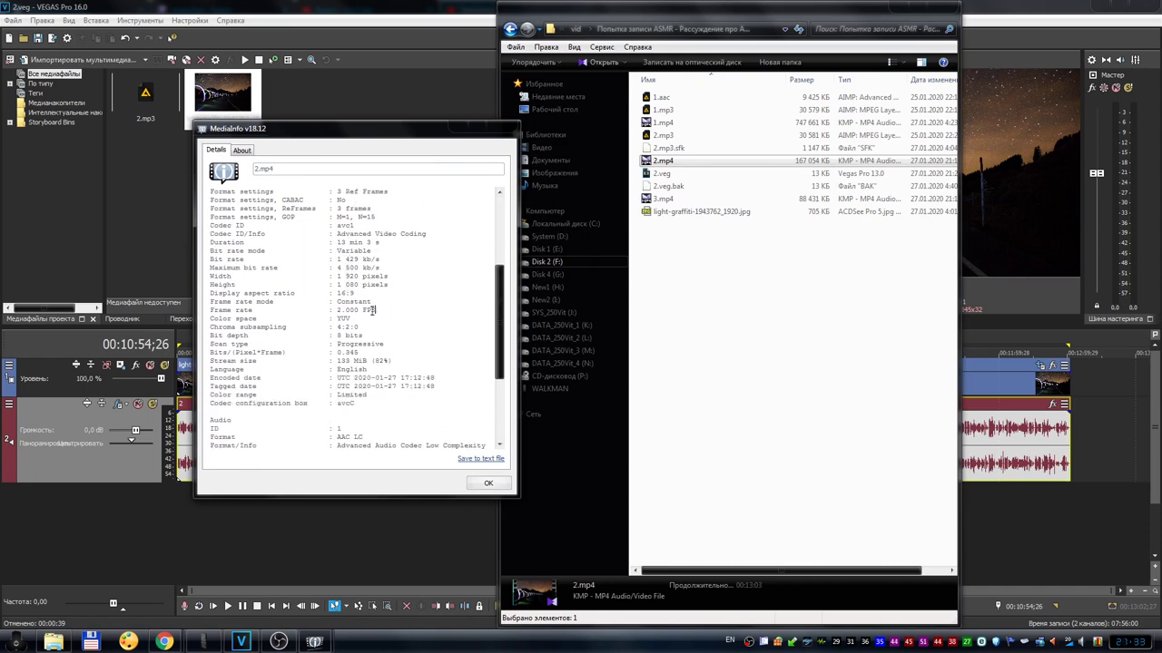
pyautogui.scroll(1, 501, 317)
pyautogui.moveTo(501, 317); pyautogui.dragTo(501, 272)
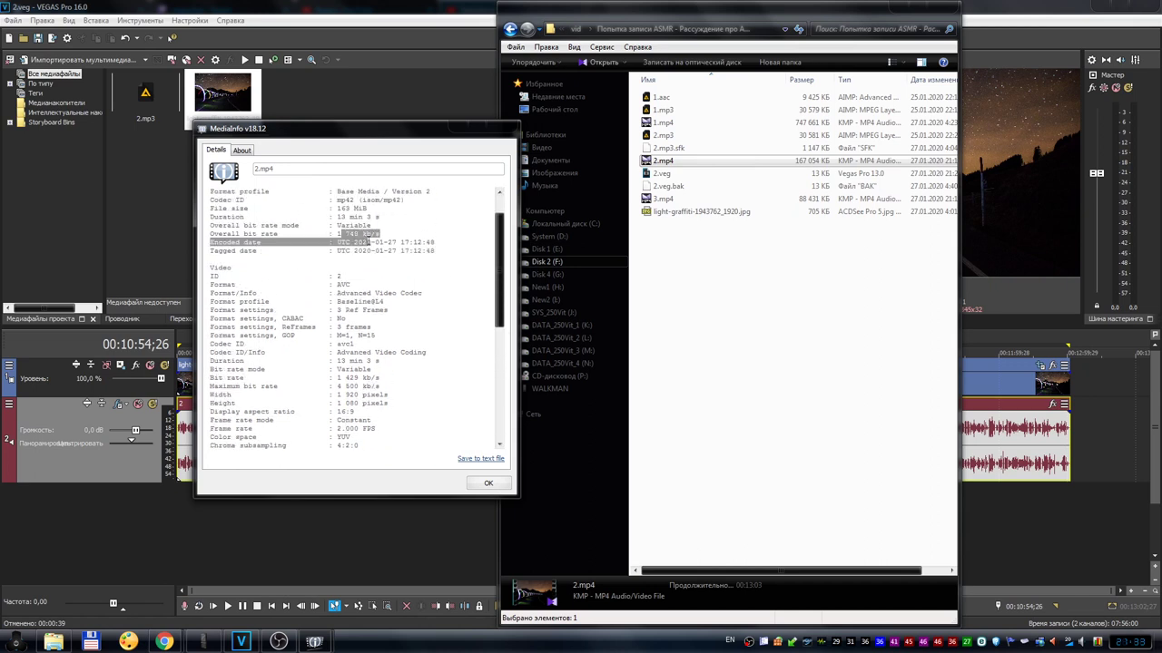
# - Recheck the overall bit rate in the 2.mp4 report and close the report
pyautogui.moveTo(334, 235)
pyautogui.mouseDown()
pyautogui.moveTo(363, 235)
pyautogui.moveTo(336, 234)
pyautogui.mouseUp()
pyautogui.click(360, 234)
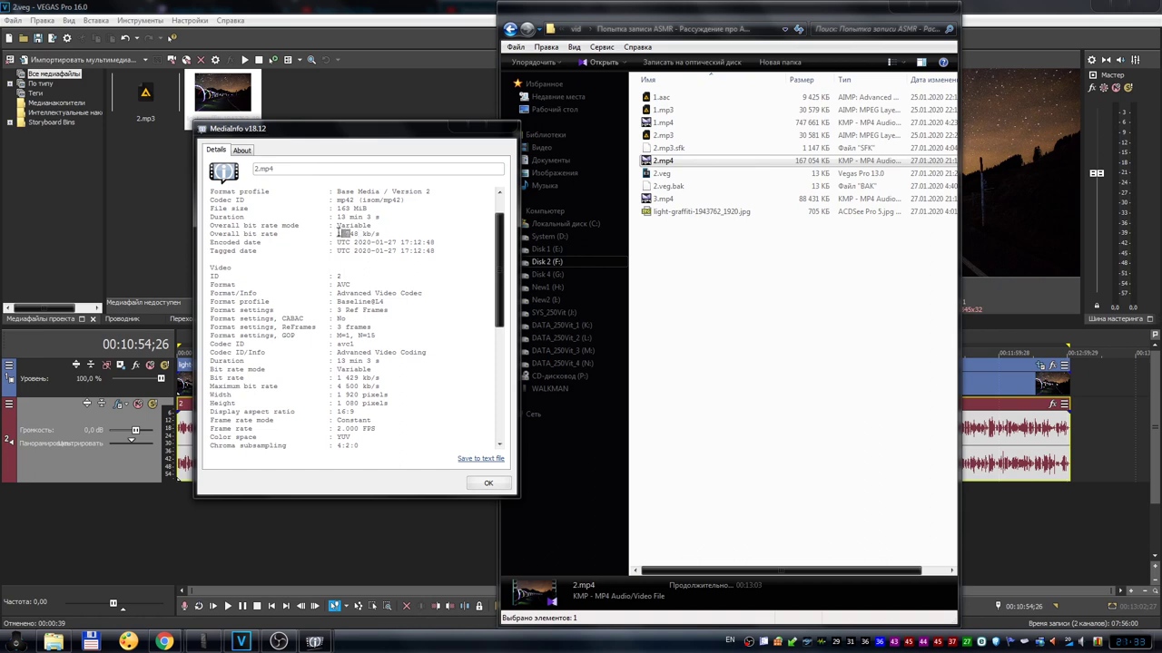
pyautogui.click(336, 234)
pyautogui.moveTo(368, 227)
pyautogui.mouseDown()
pyautogui.moveTo(345, 234)
pyautogui.moveTo(363, 235)
pyautogui.mouseUp()
pyautogui.click(340, 234)
pyautogui.click(353, 233)
pyautogui.doubleClick(353, 234)
pyautogui.click(359, 234)
pyautogui.click(510, 128)
# - Open the MediaInfo report for 3.mp4 and place it beside the file list
pyautogui.rightClick(658, 199)
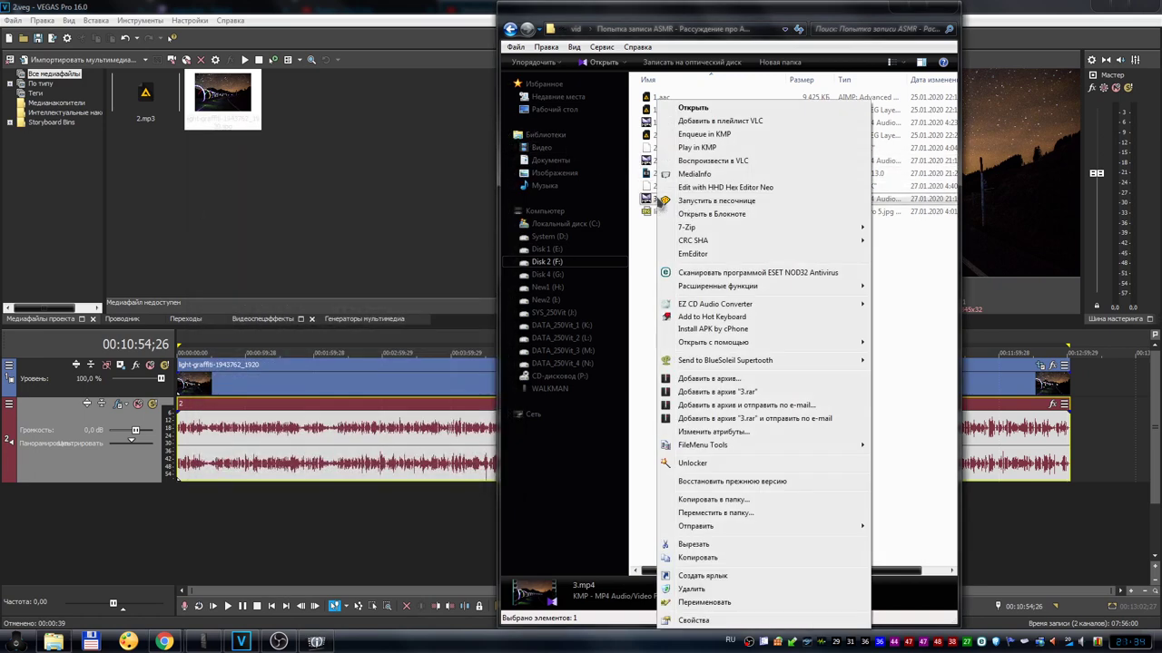
pyautogui.click(692, 175)
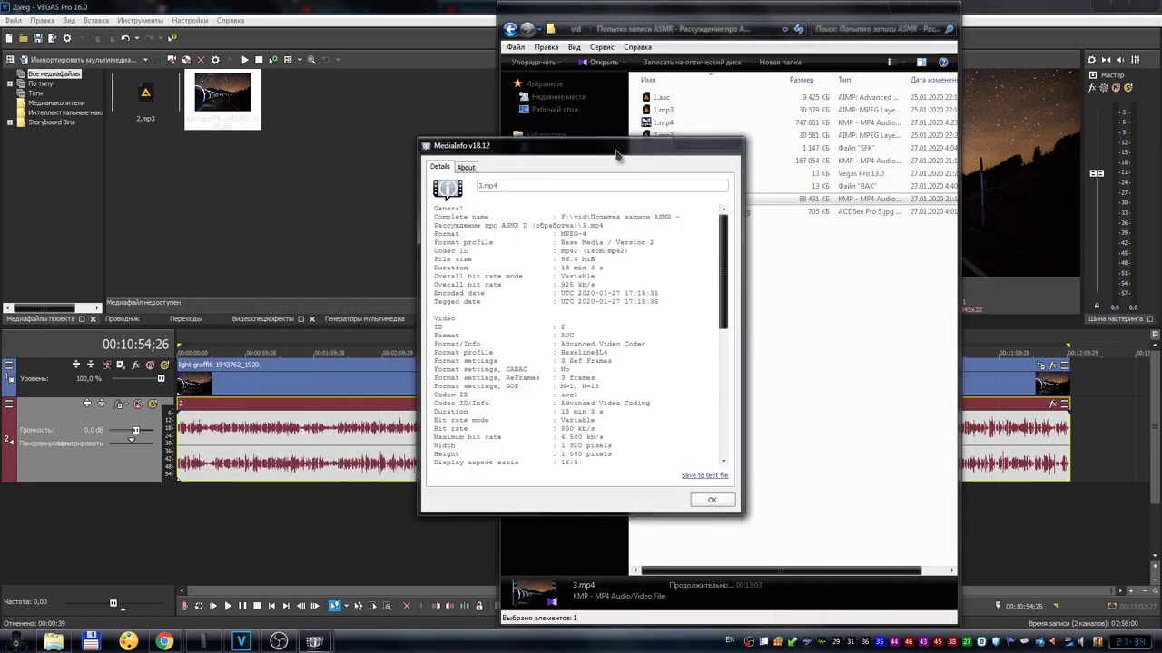
pyautogui.moveTo(626, 145); pyautogui.dragTo(372, 100)
# - Examine the video bit rate and frame rate in the 3.mp4 report
pyautogui.scroll(-5, 391, 289)
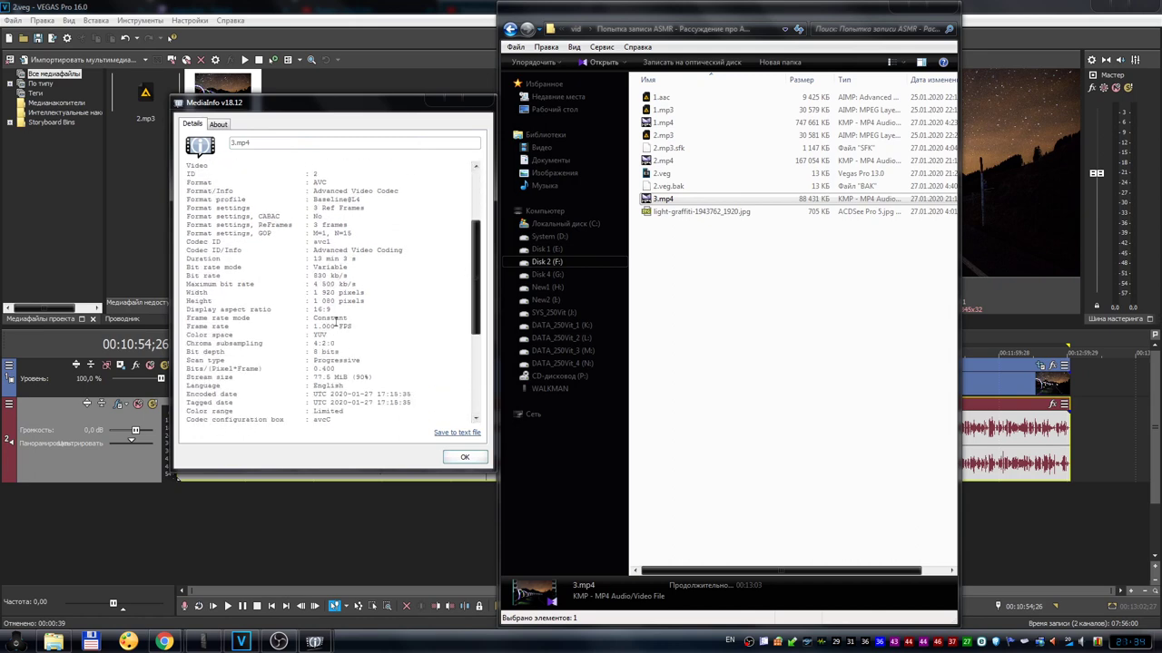
pyautogui.scroll(-1, 466, 283)
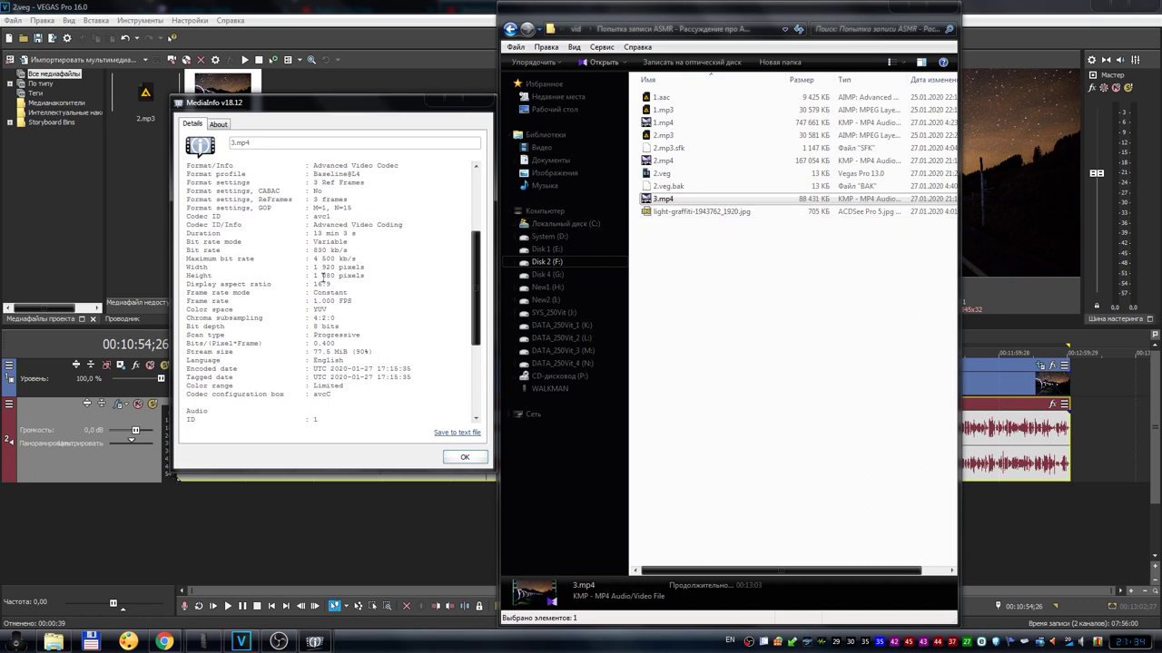
pyautogui.moveTo(331, 250); pyautogui.dragTo(314, 249)
pyautogui.click(340, 252)
pyautogui.doubleClick(317, 250)
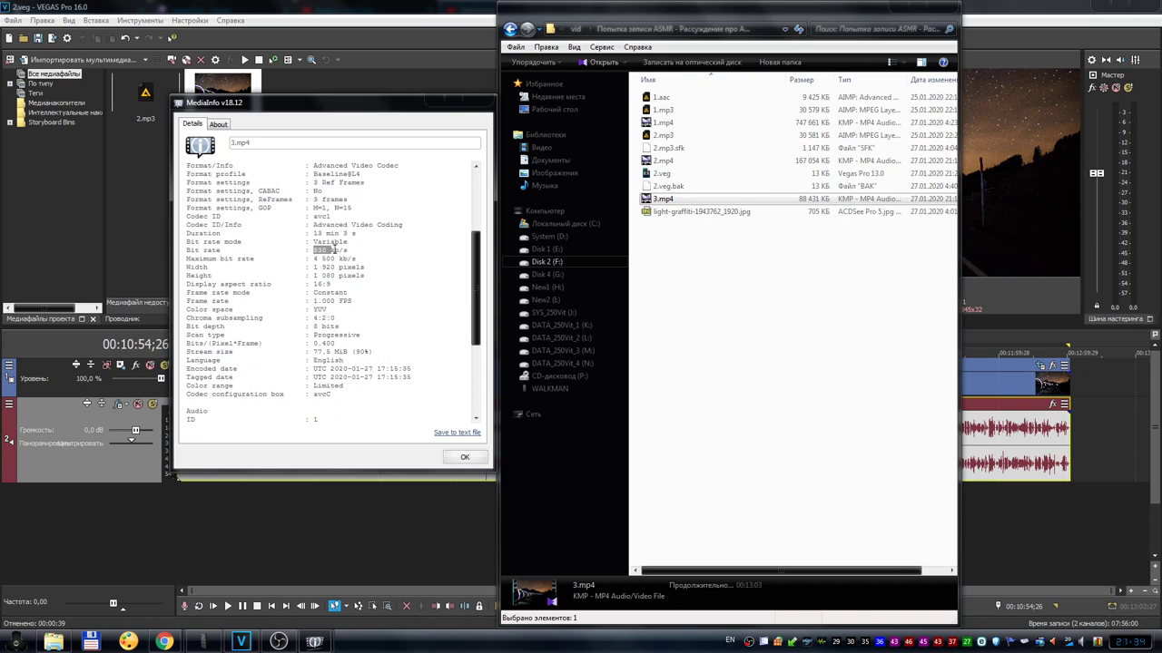
pyautogui.click(330, 258)
pyautogui.moveTo(327, 255); pyautogui.dragTo(313, 250)
pyautogui.click(322, 250)
# - Compare the size of light-graffiti-1943762_1920.jpg in the file list with the video bit rate in the 3.mp4 report
pyautogui.click(772, 226)
pyautogui.click(736, 214)
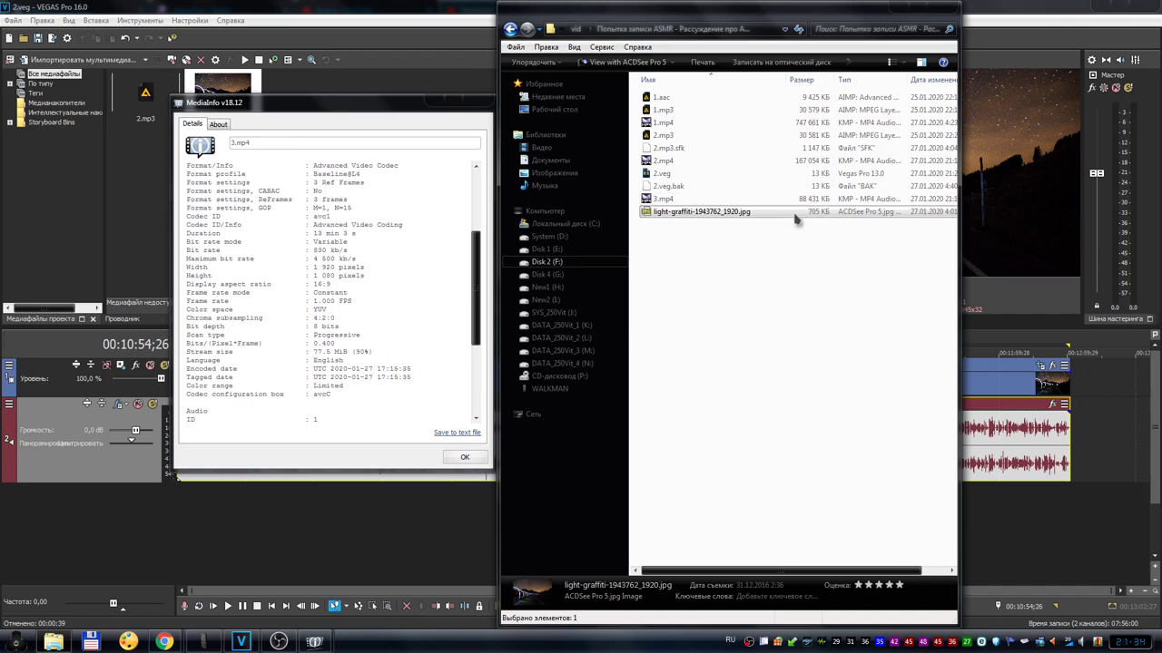
pyautogui.click(329, 251)
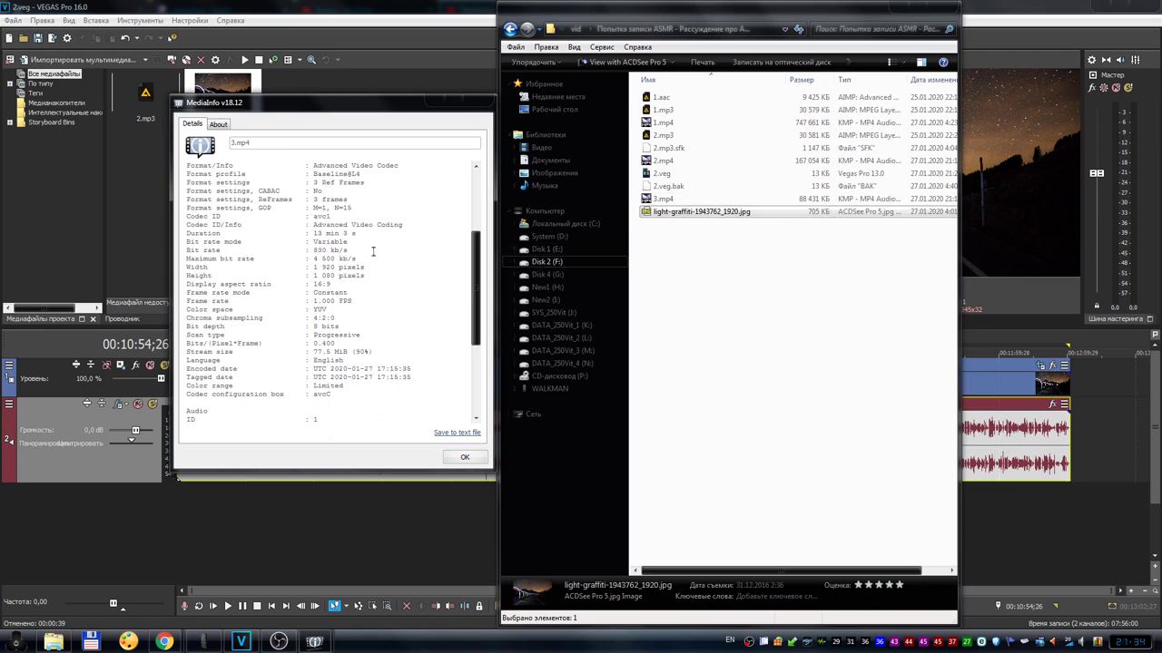
pyautogui.moveTo(314, 250); pyautogui.dragTo(314, 255)
pyautogui.click(328, 256)
pyautogui.doubleClick(320, 250)
pyautogui.scroll(1, 380, 316)
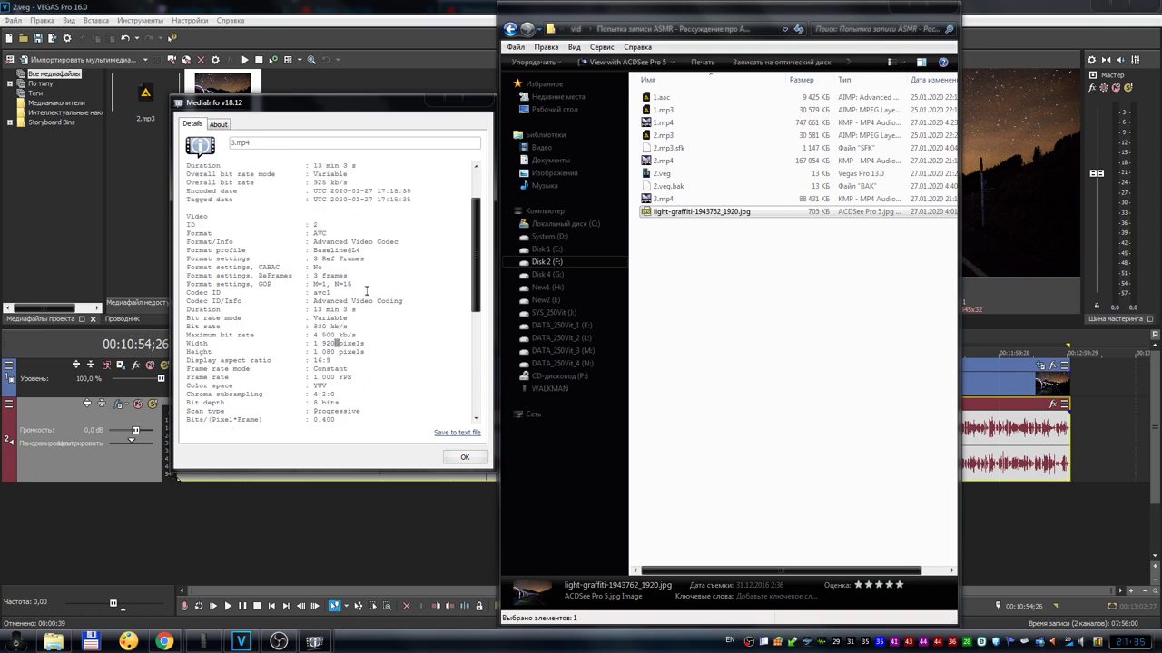
pyautogui.scroll(1, 347, 352)
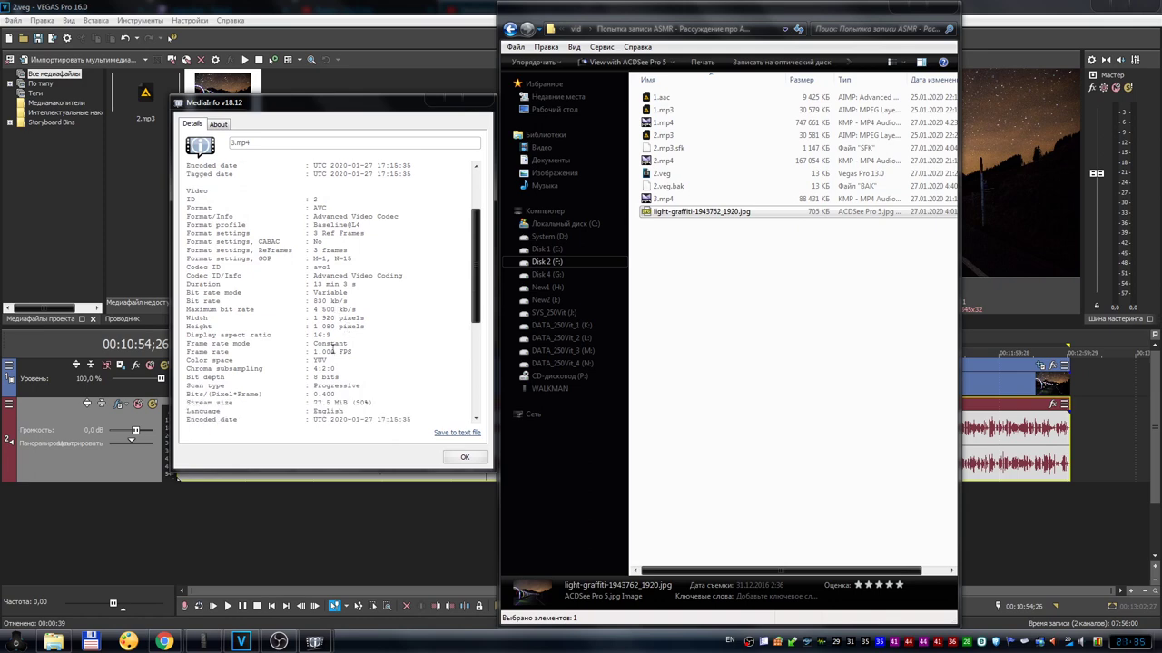
# - Examine the audio stream's bit rate and maximum bit rate in the 3.mp4 report, and close it
pyautogui.moveTo(326, 301); pyautogui.dragTo(314, 303)
pyautogui.click(475, 418)
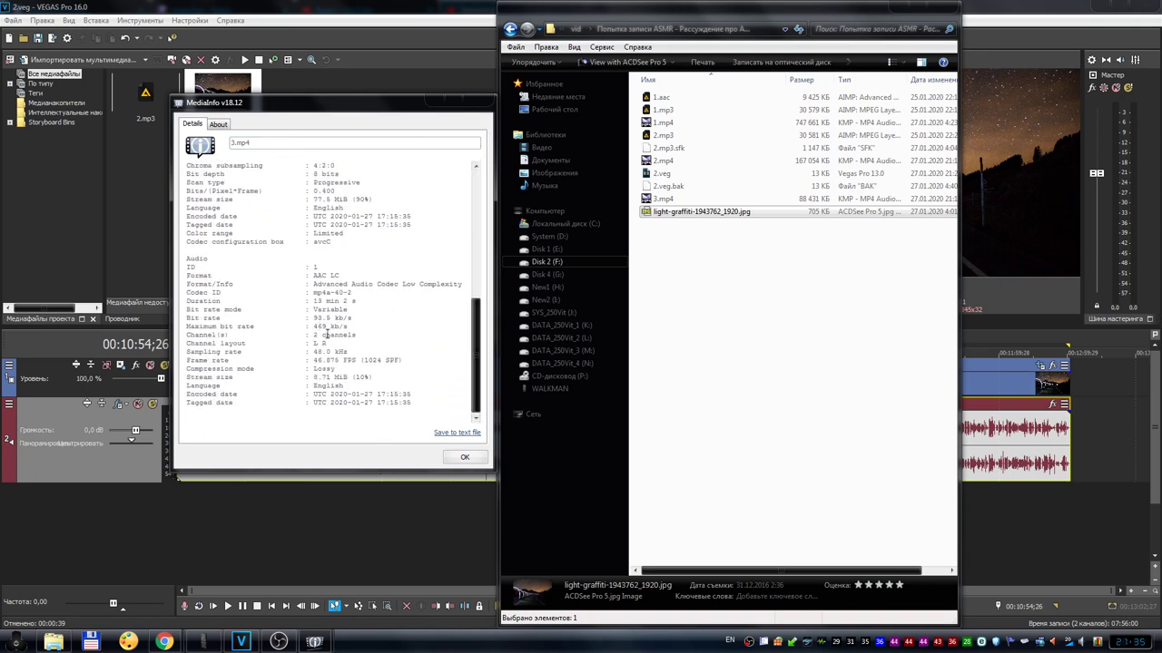
pyautogui.tripleClick(325, 303)
pyautogui.click(332, 352)
pyautogui.doubleClick(313, 327)
pyautogui.click(478, 104)
# - Set the system volume to 20, and view the source image light-graffiti-1943762_1920.jpg in ACDSee before closing it
pyautogui.click(756, 270)
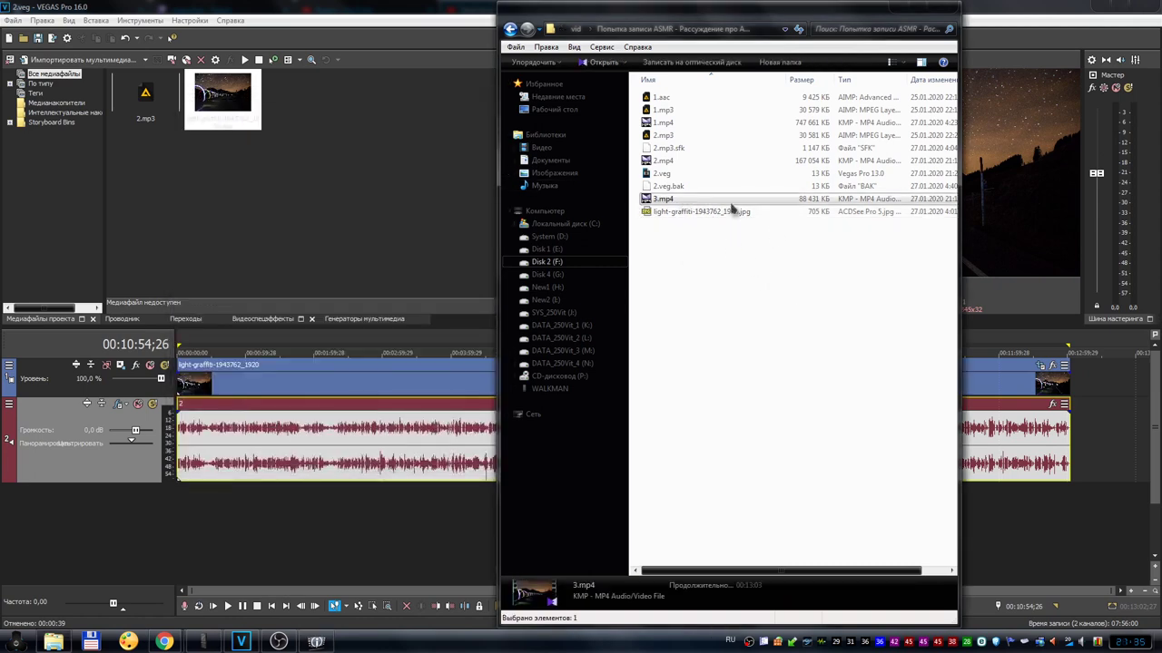
pyautogui.moveTo(670, 205)
pyautogui.scroll(-1, 1073, 647)
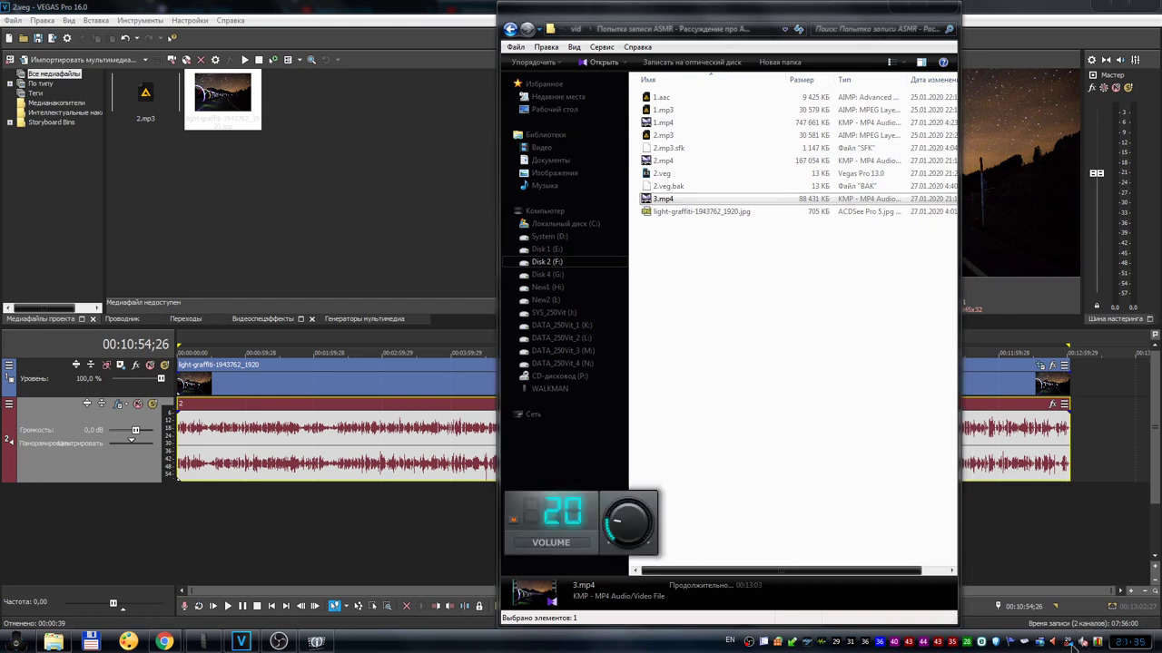
pyautogui.click(698, 214)
pyautogui.doubleClick(699, 214)
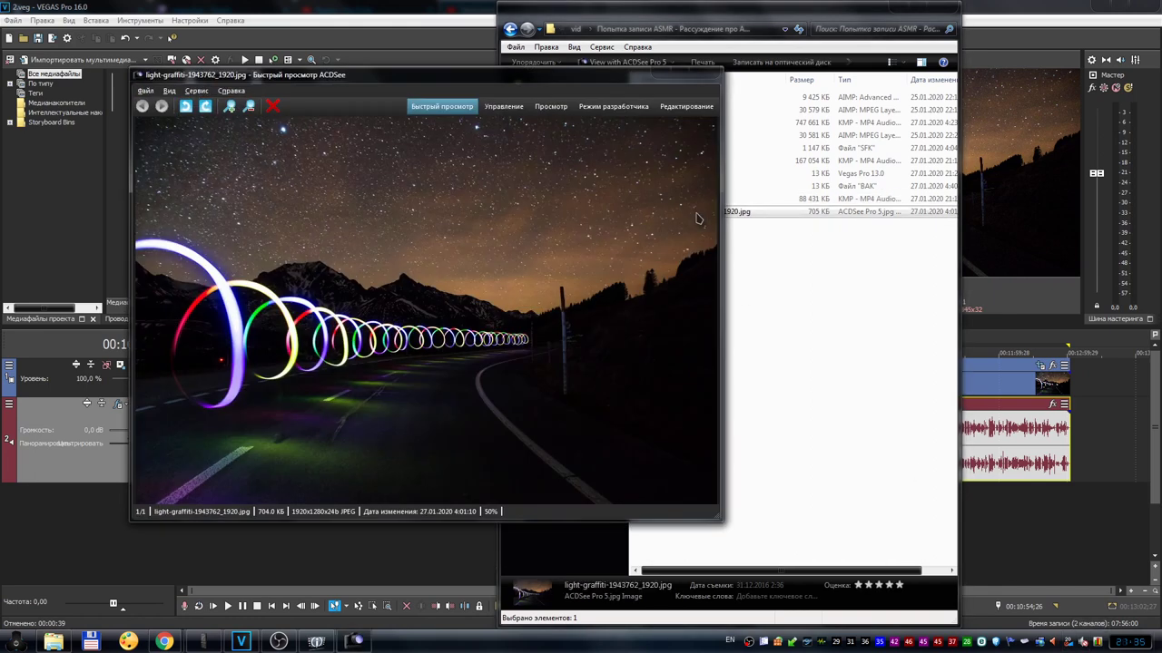
pyautogui.click(714, 80)
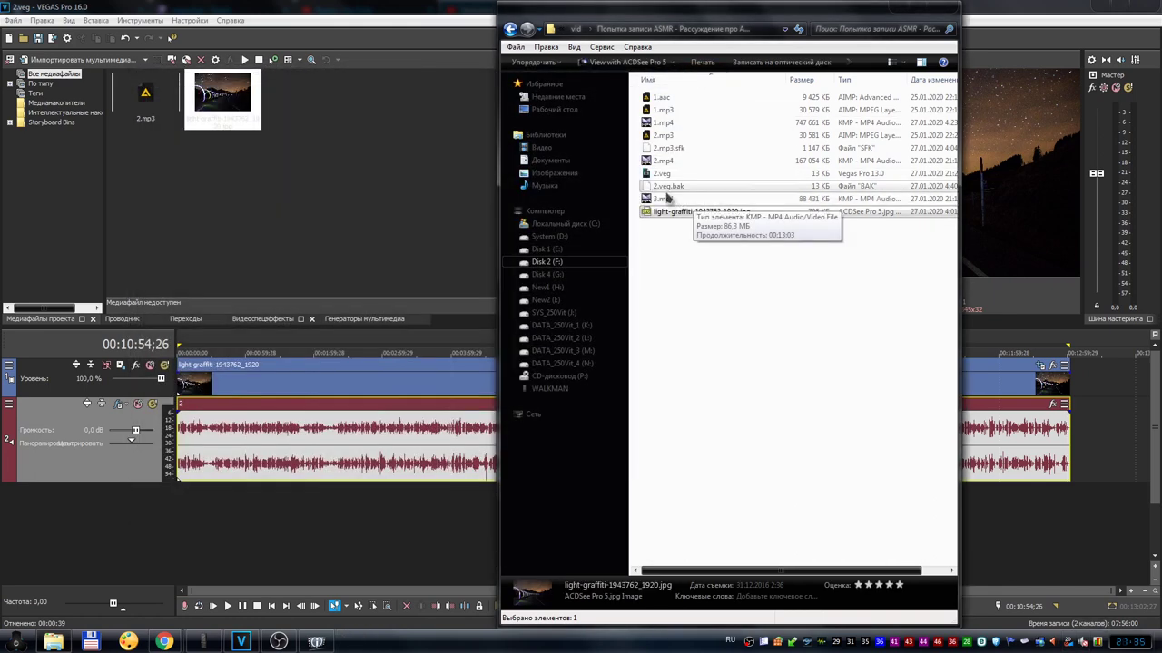
# - Play 3.mp4 in VLC, skip to about 05:18 to check the picture quality, and close the player
pyautogui.click(669, 200)
pyautogui.rightClick(669, 199)
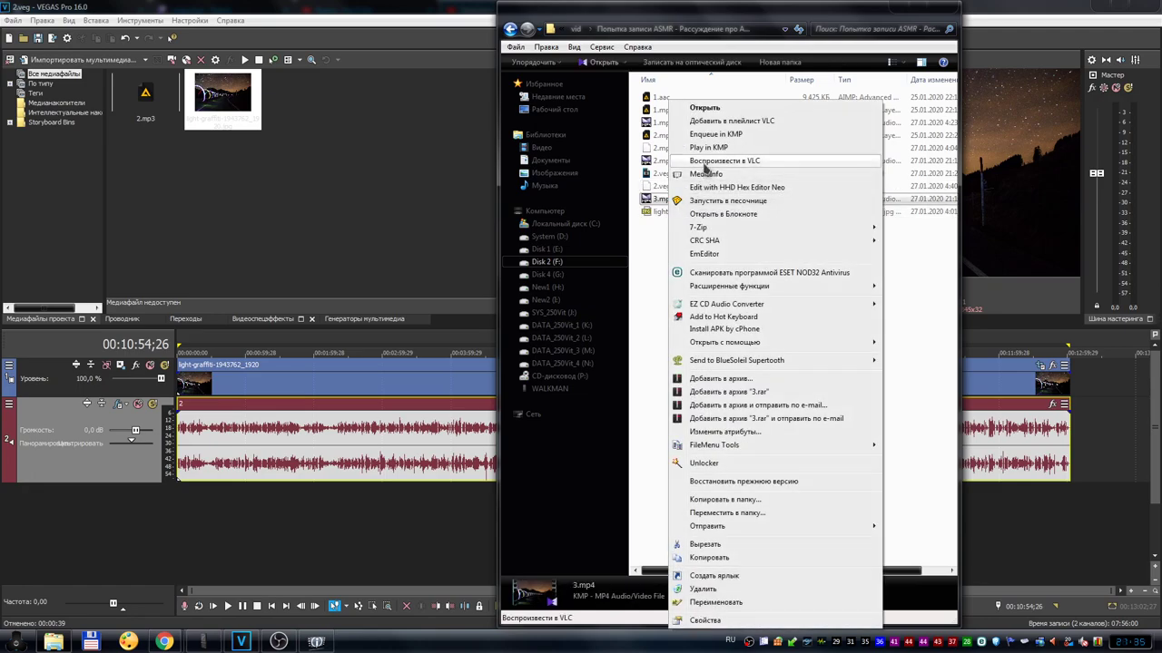
pyautogui.click(707, 165)
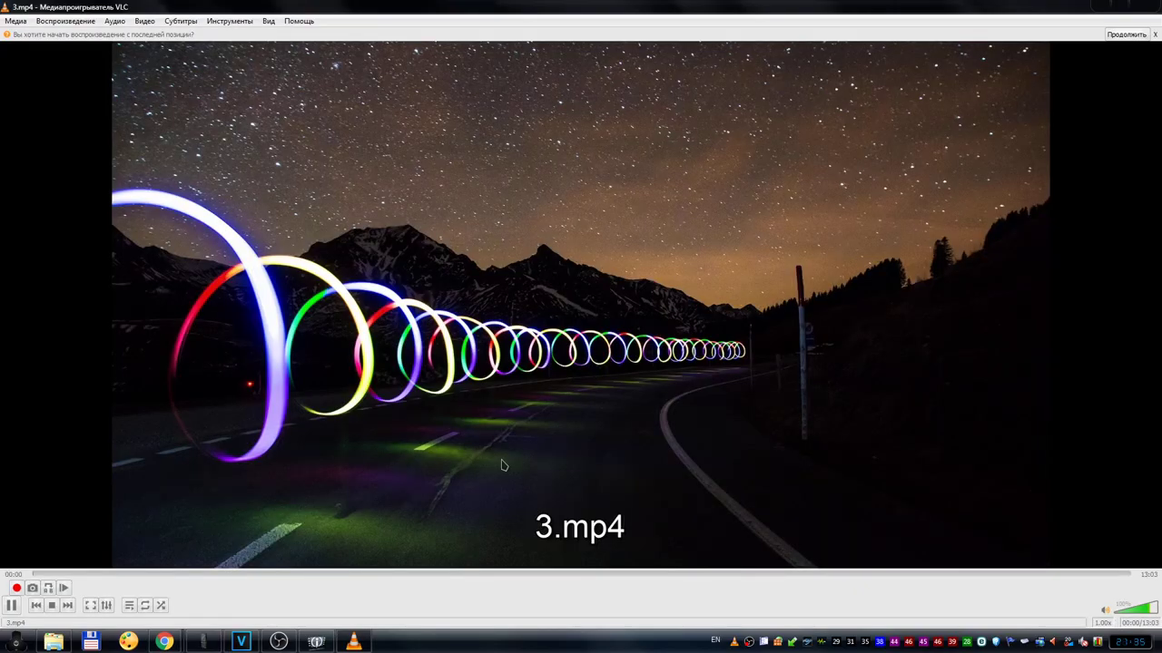
pyautogui.click(478, 575)
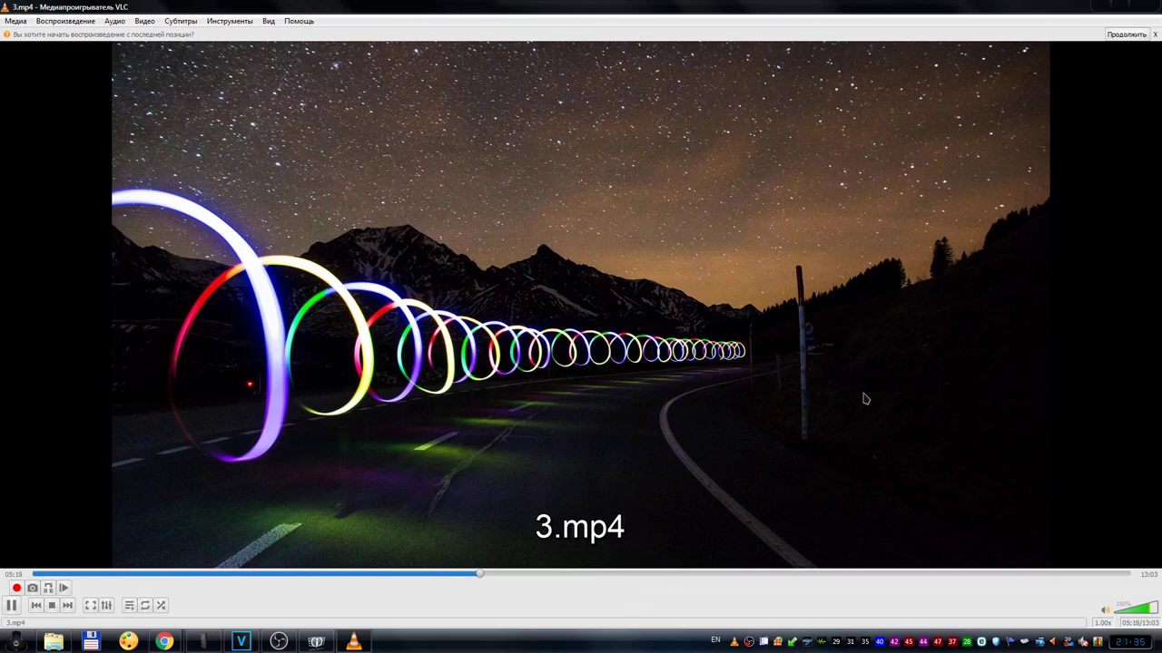
pyautogui.click(1145, 7)
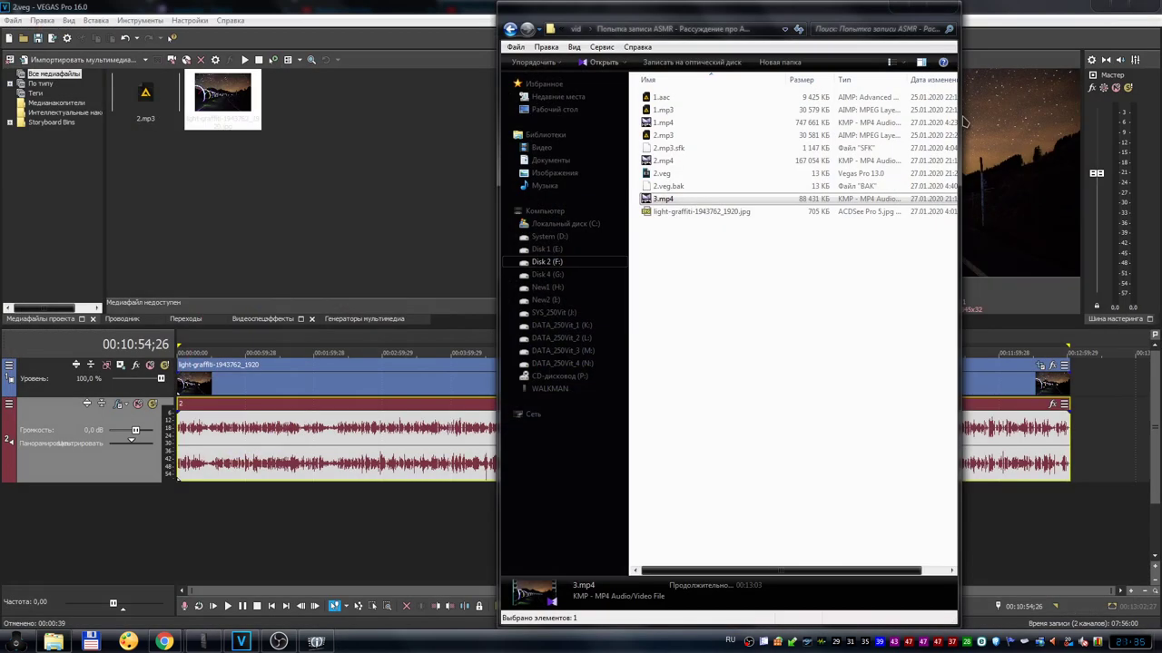